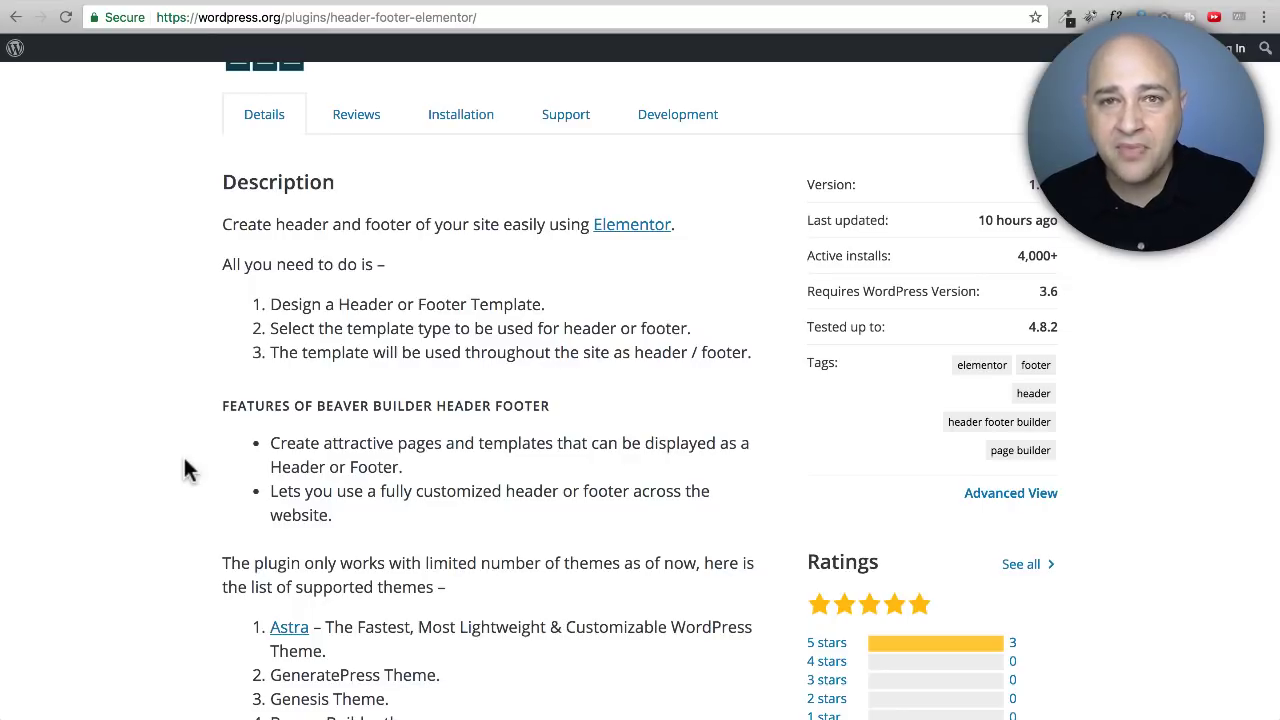
# Review the plugin's supported themes list, and open the page for adding new plugins on the Elementor Pro site.
pyautogui.scroll(-5, 183, 454)
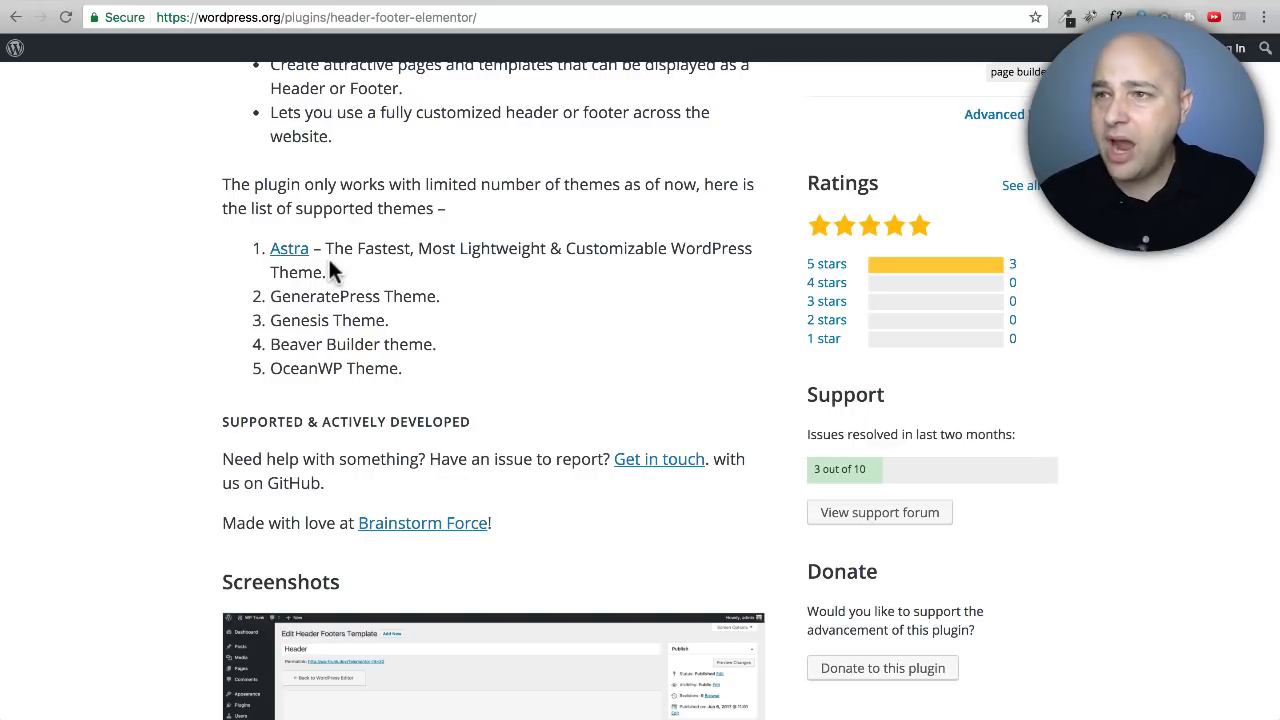
pyautogui.click(978, 4)
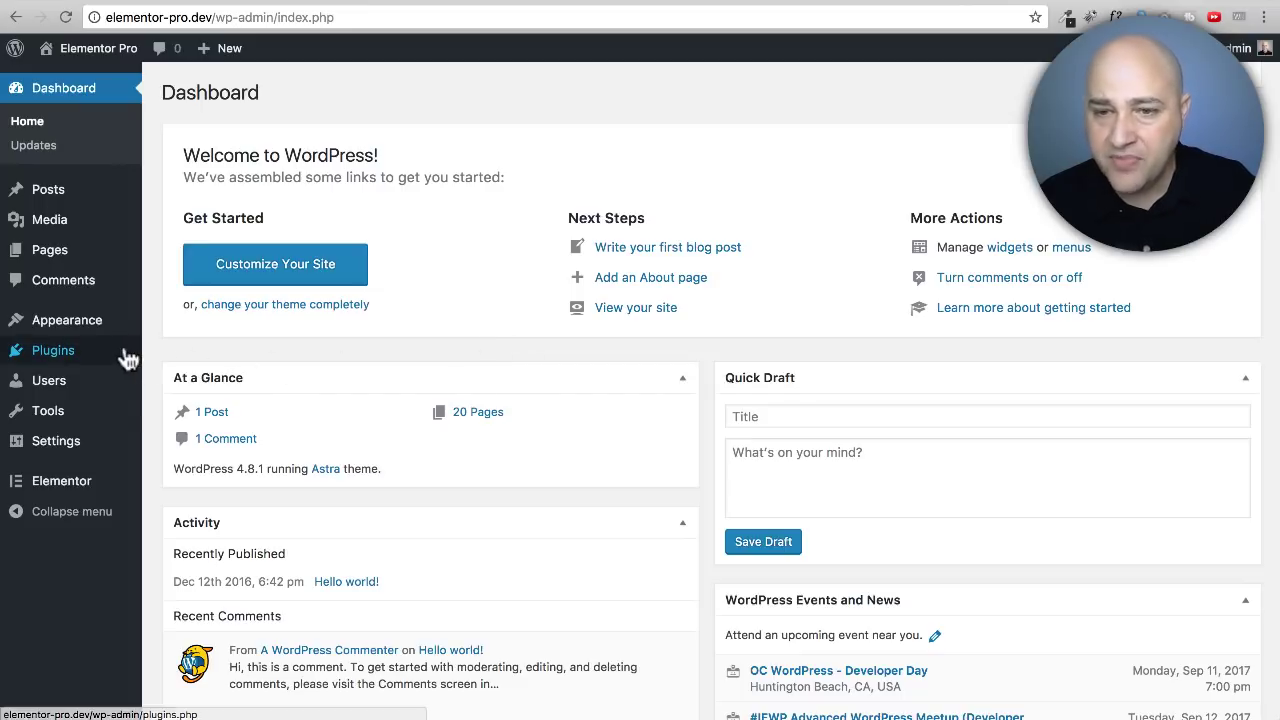
pyautogui.moveTo(89, 331)
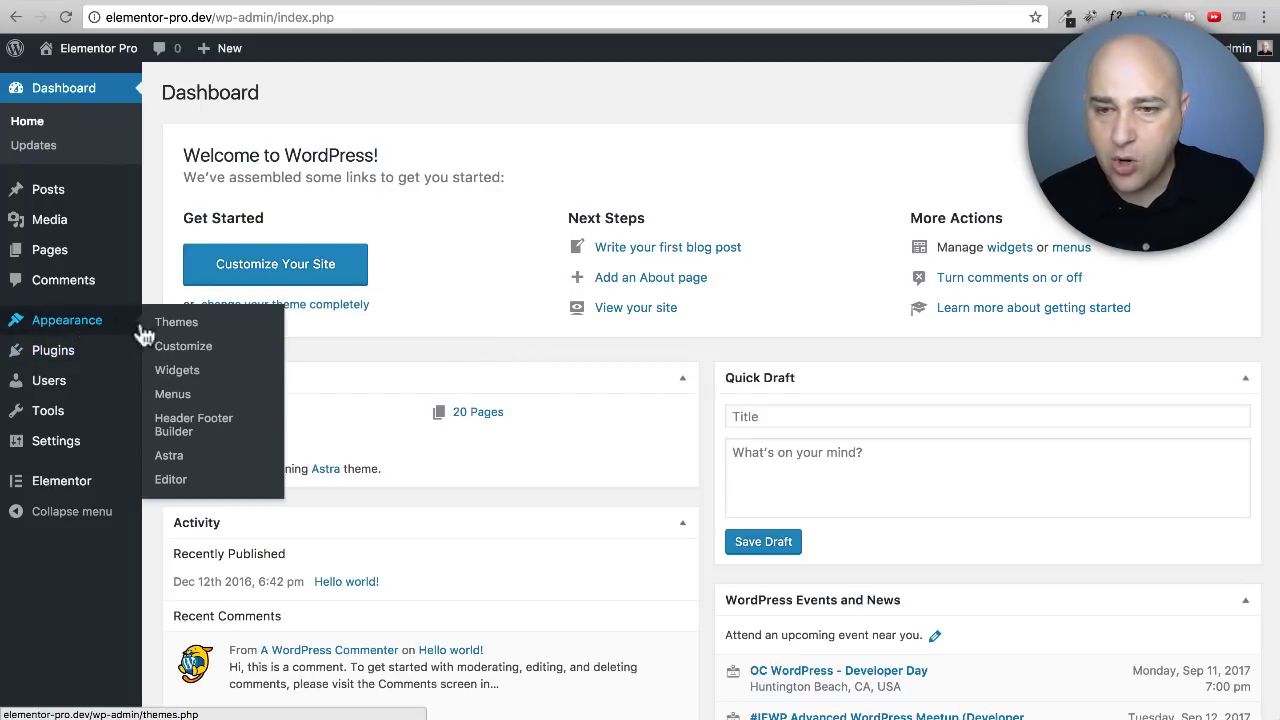
pyautogui.moveTo(100, 355)
pyautogui.click(170, 376)
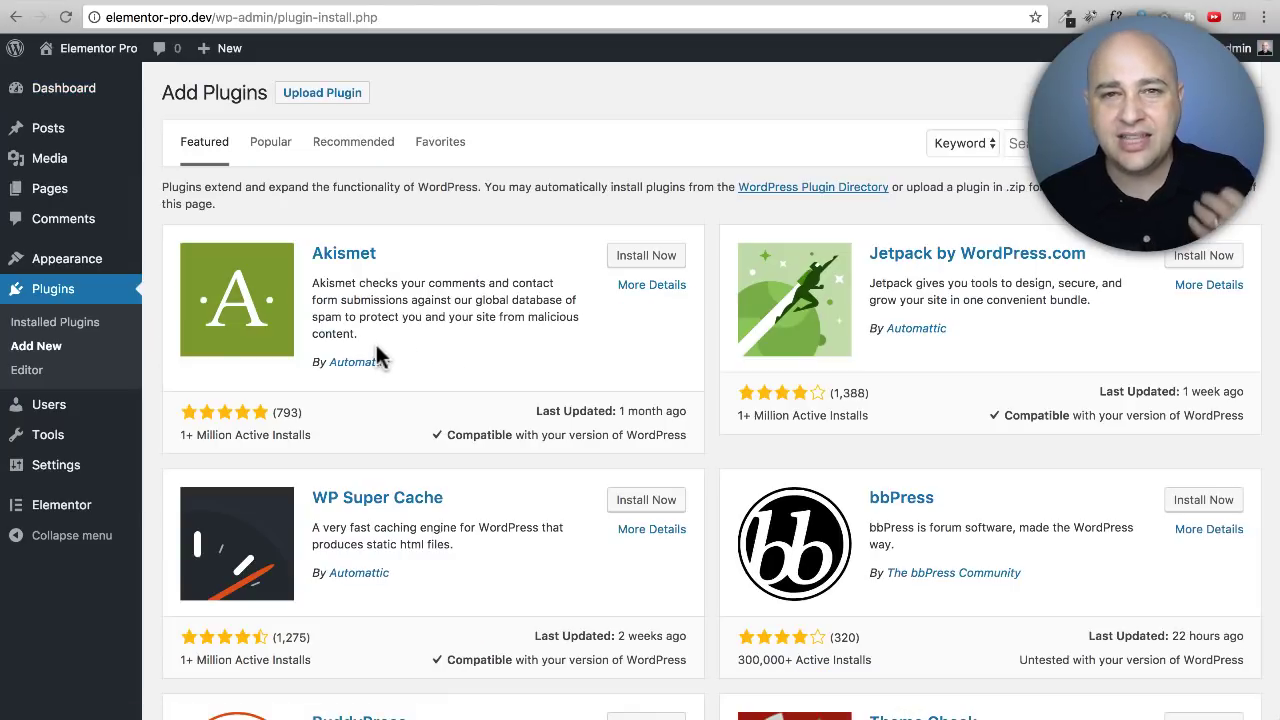
# Open the existing Header template from the Header Footer Builder for editing.
pyautogui.moveTo(75, 270)
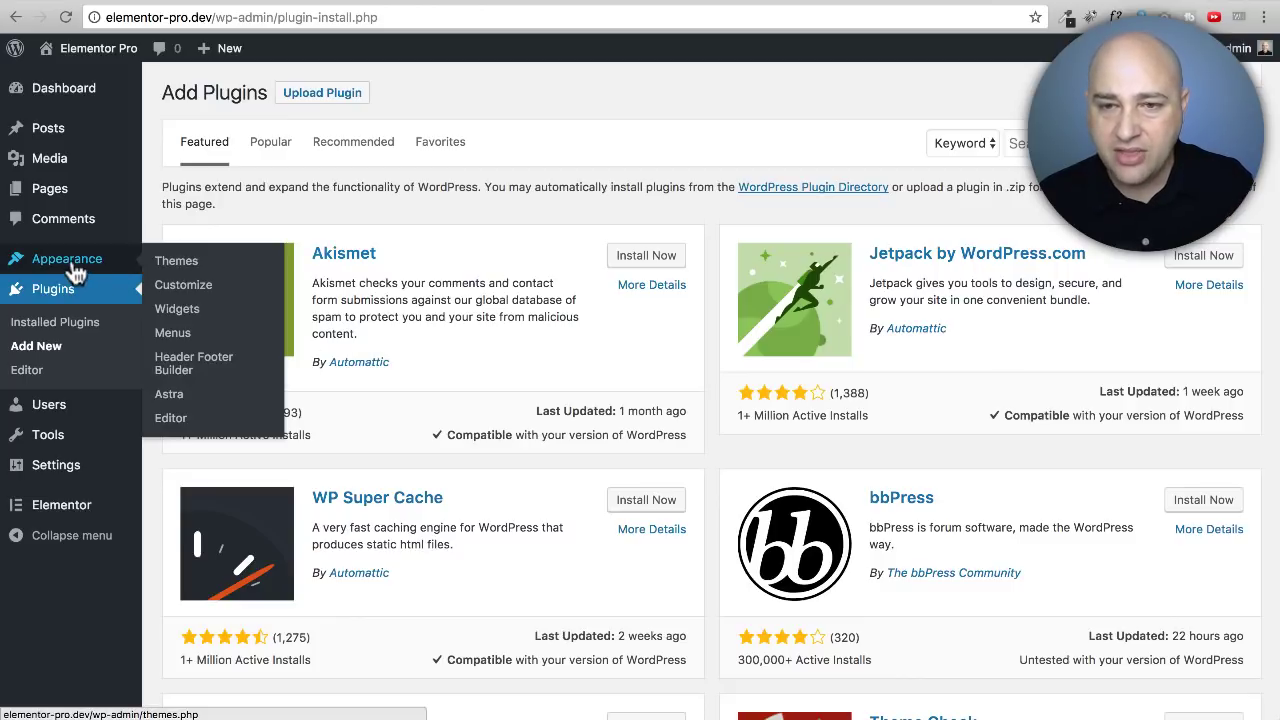
pyautogui.click(172, 370)
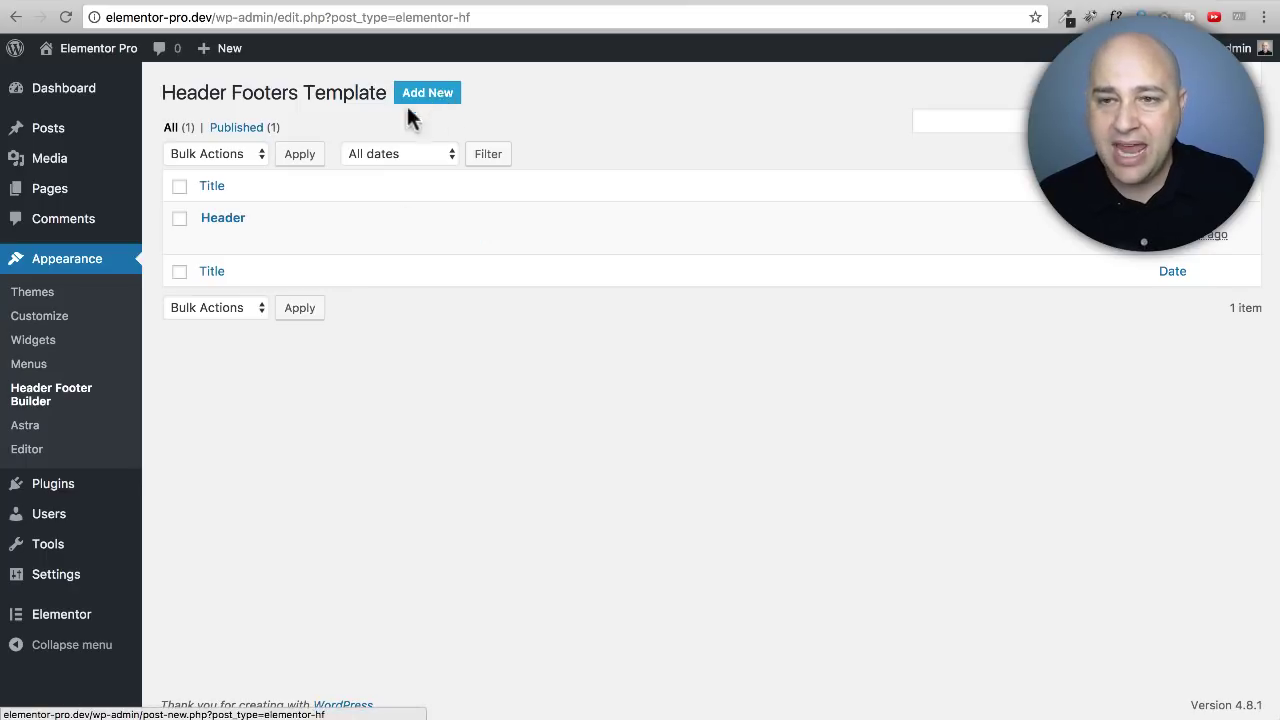
pyautogui.click(227, 219)
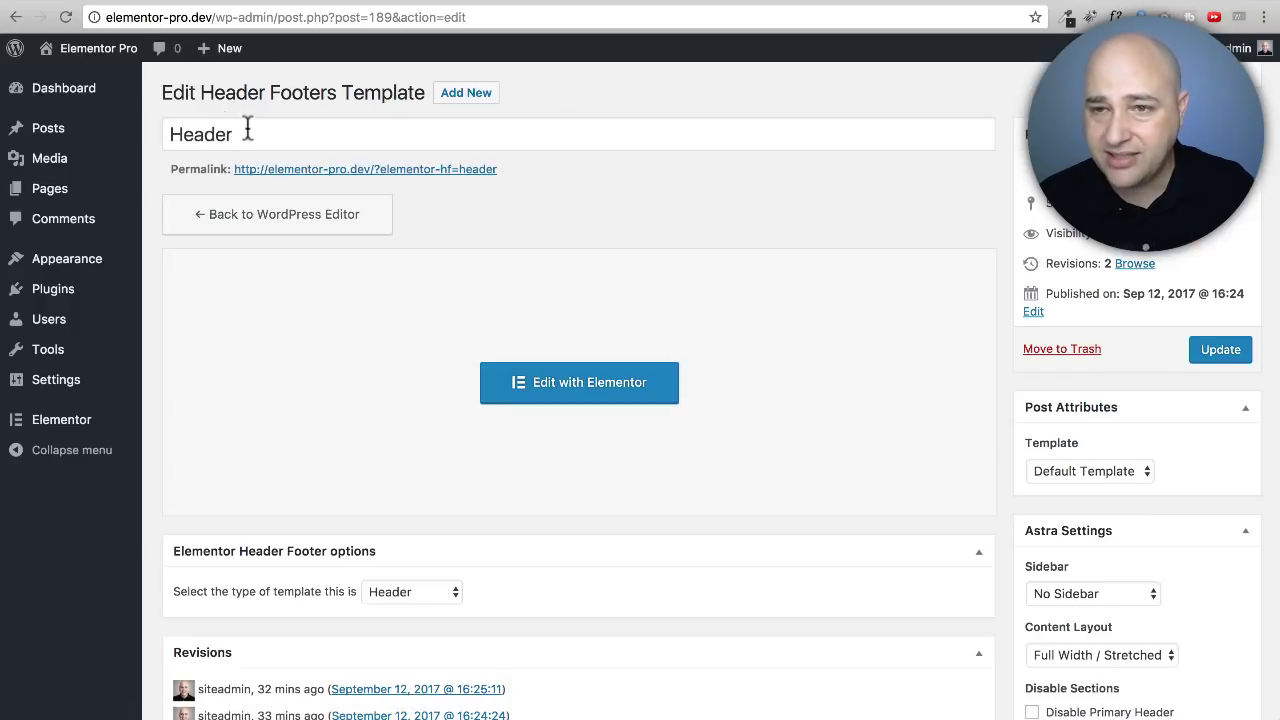
# Check the available template types without changing the Header type, and open the template in the Elementor editor.
pyautogui.scroll(-3, 417, 268)
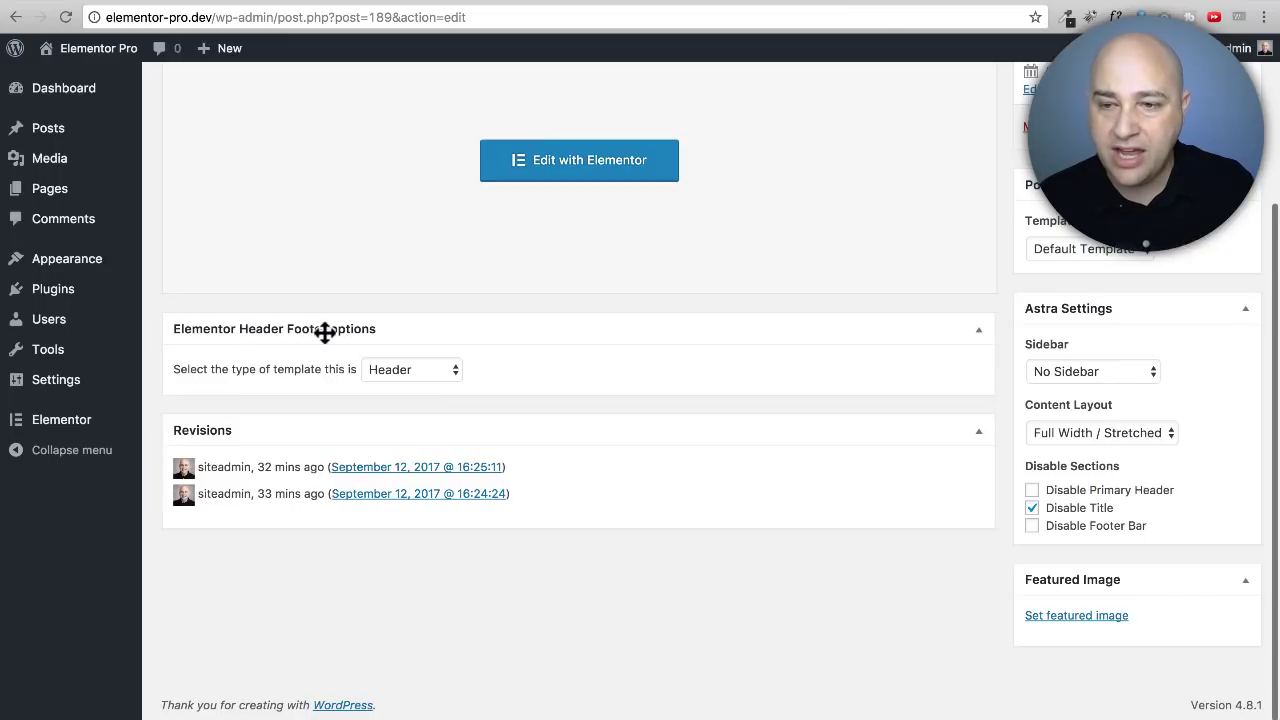
pyautogui.click(449, 368)
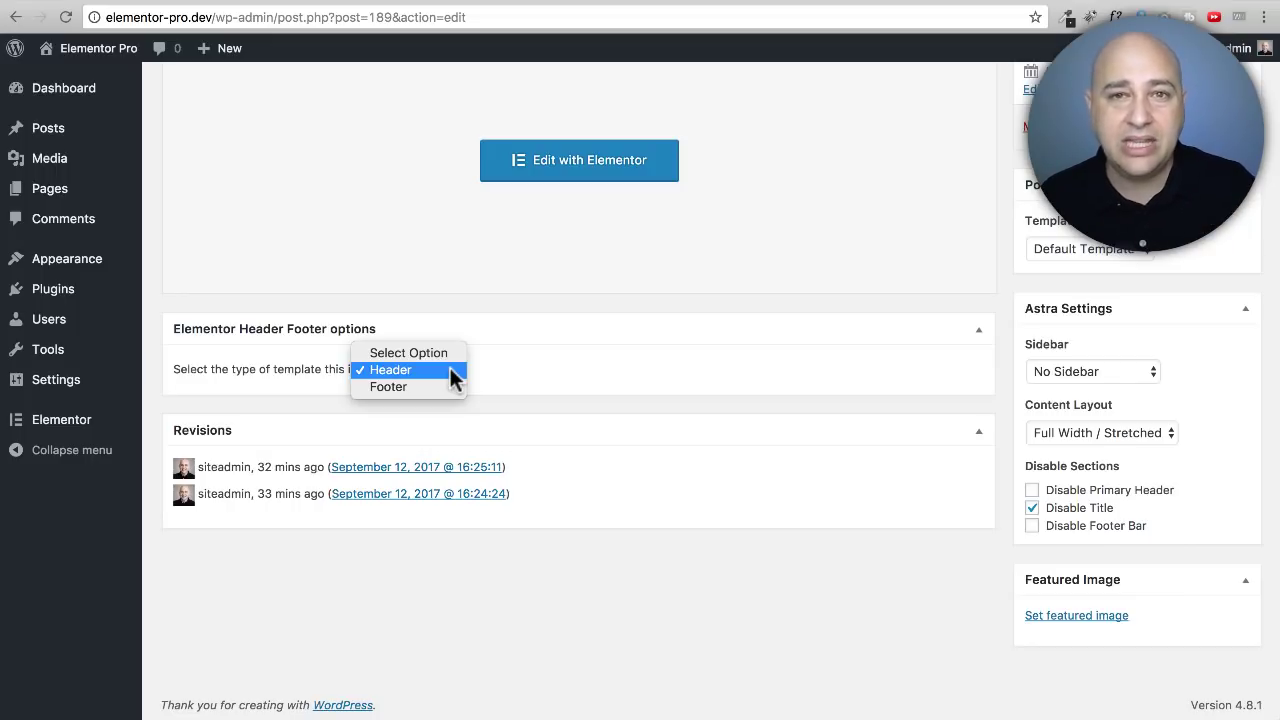
pyautogui.click(634, 320)
pyautogui.click(591, 180)
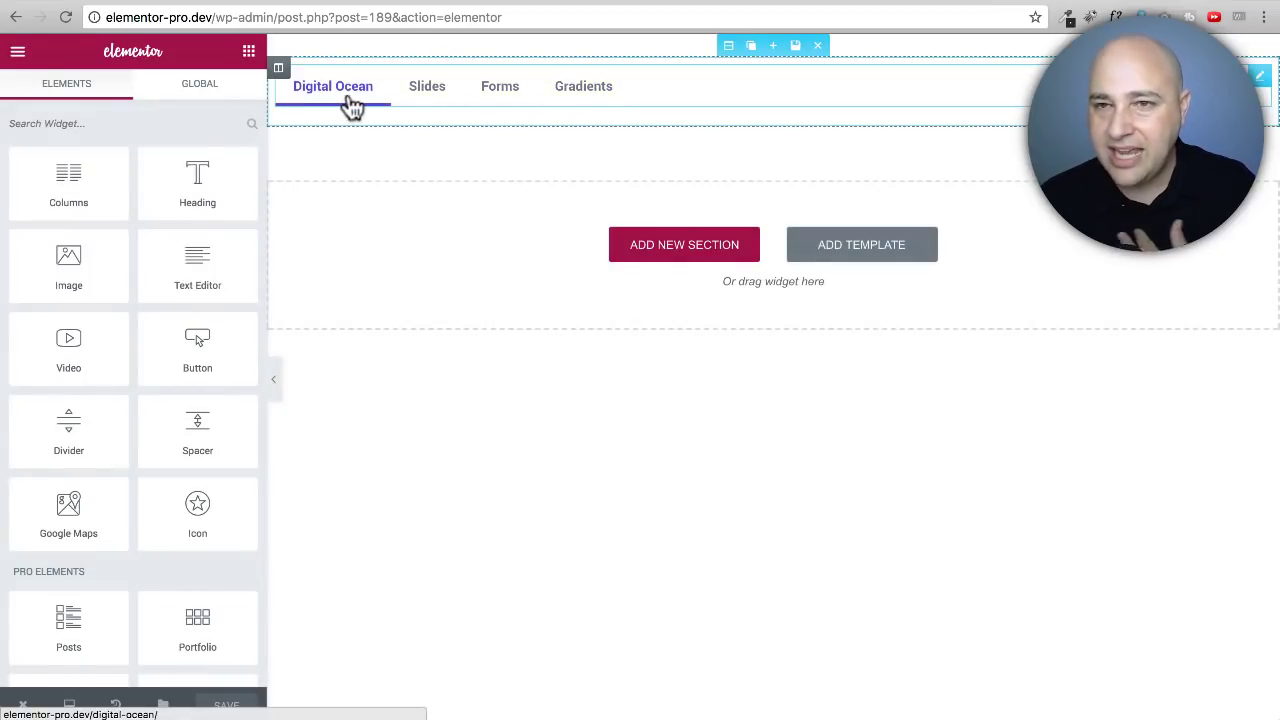
# Delete the existing navigation section from the header template and add a new two-column section.
pyautogui.click(817, 46)
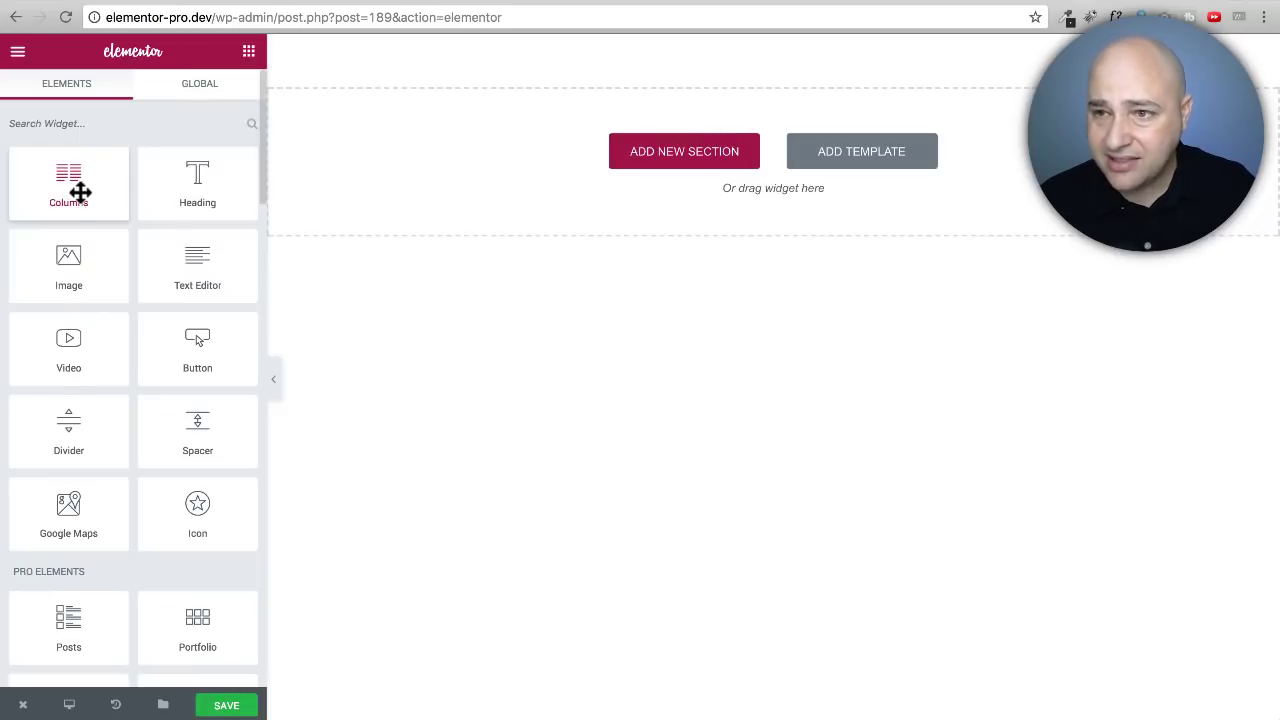
pyautogui.moveTo(78, 189); pyautogui.dragTo(552, 166)
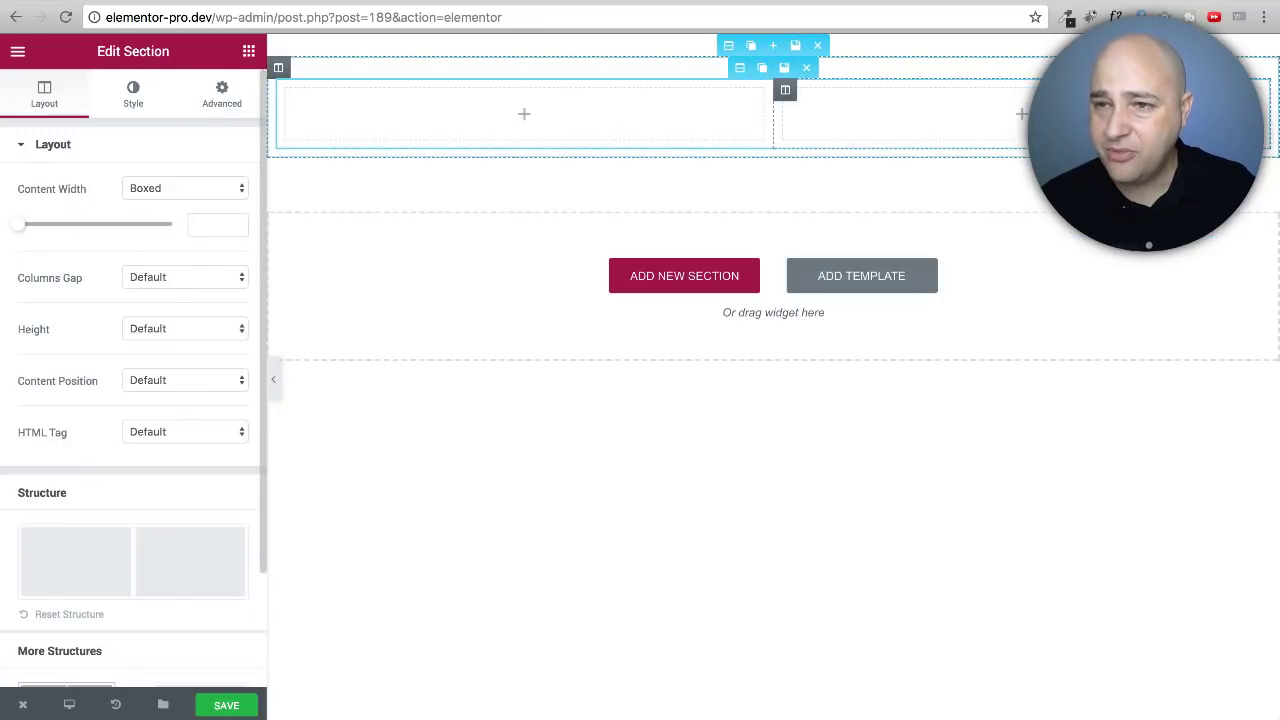
# Add an Image widget to the first column with the digit-copy.png logo from the media library, aligned left.
pyautogui.click(245, 58)
pyautogui.click(80, 285)
pyautogui.moveTo(80, 285); pyautogui.dragTo(443, 120)
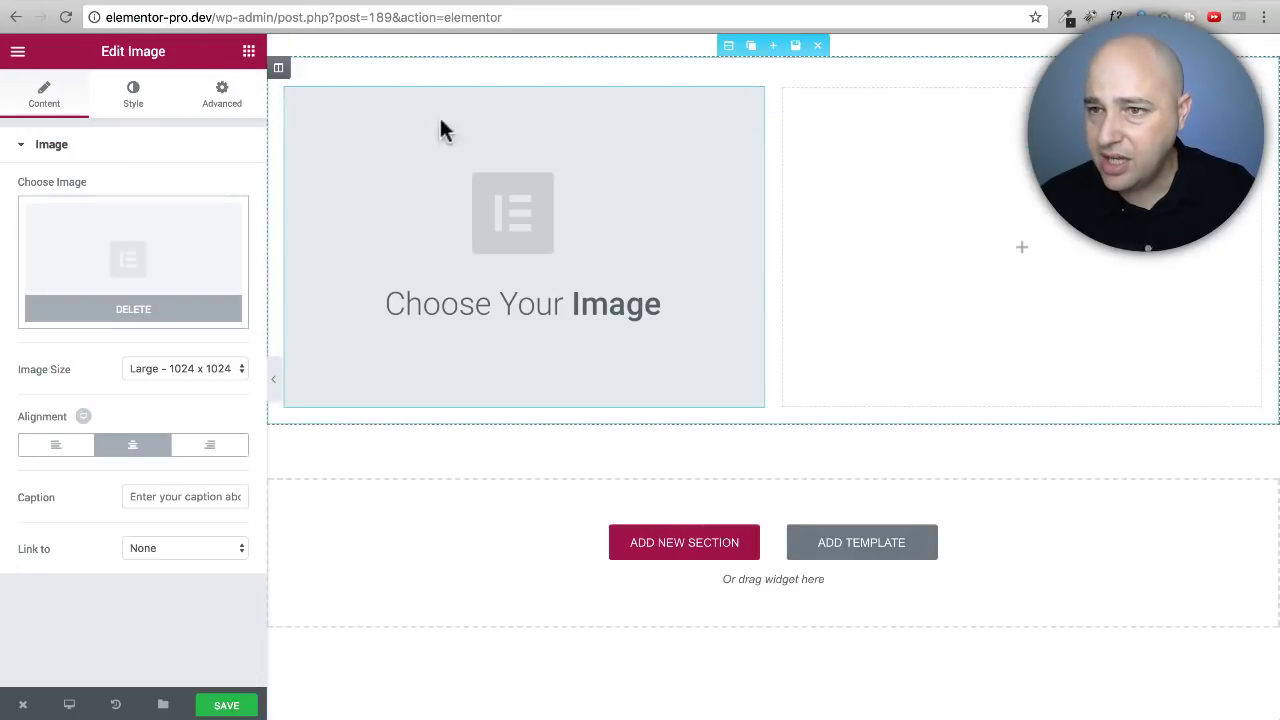
pyautogui.click(124, 303)
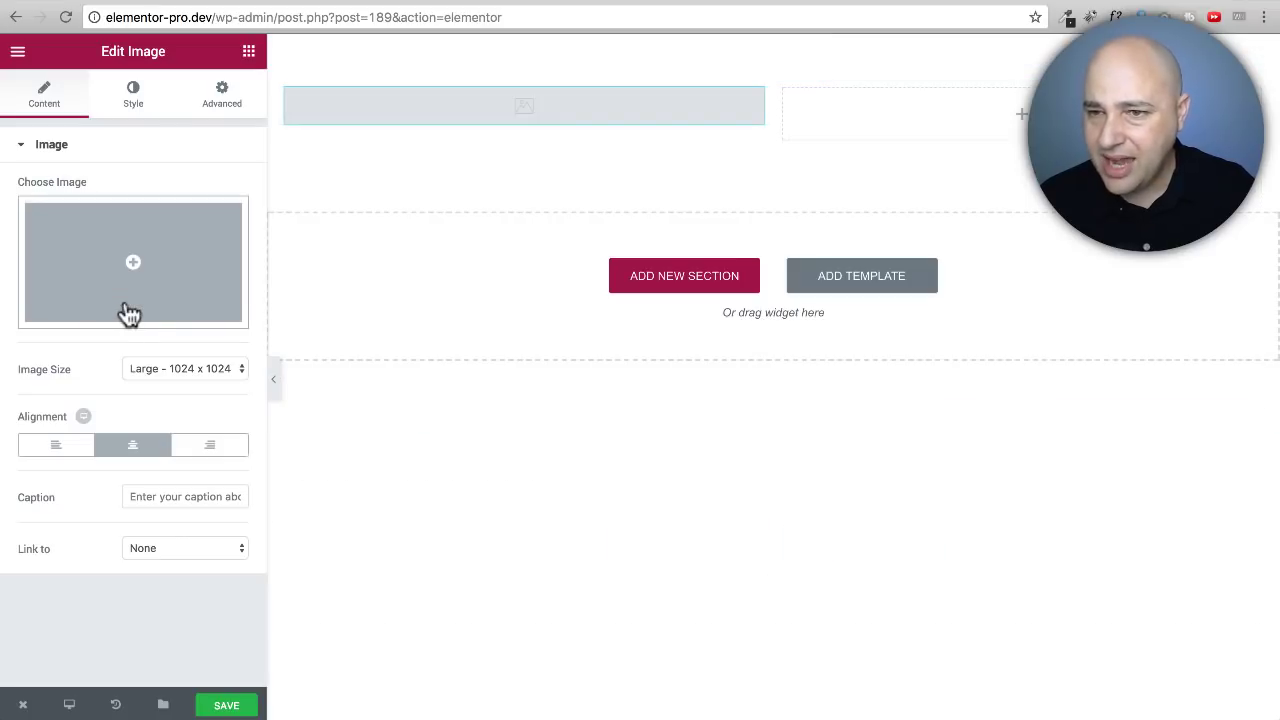
pyautogui.click(130, 266)
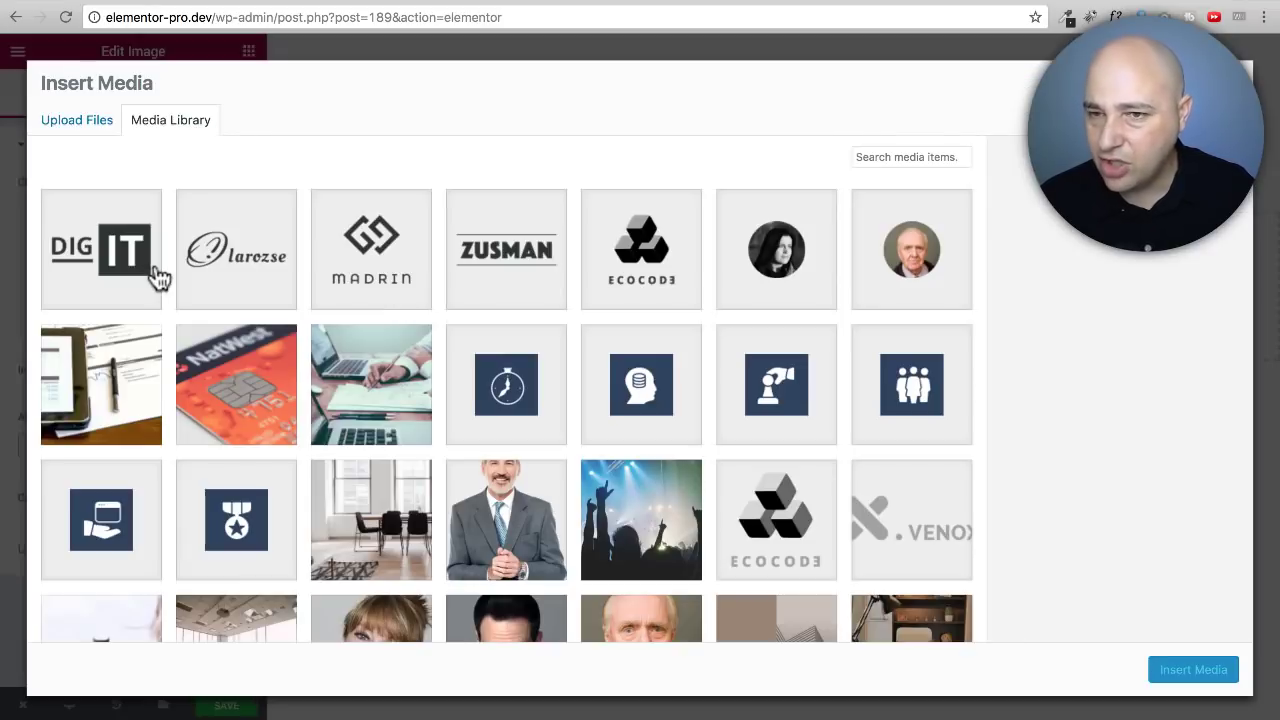
pyautogui.click(120, 268)
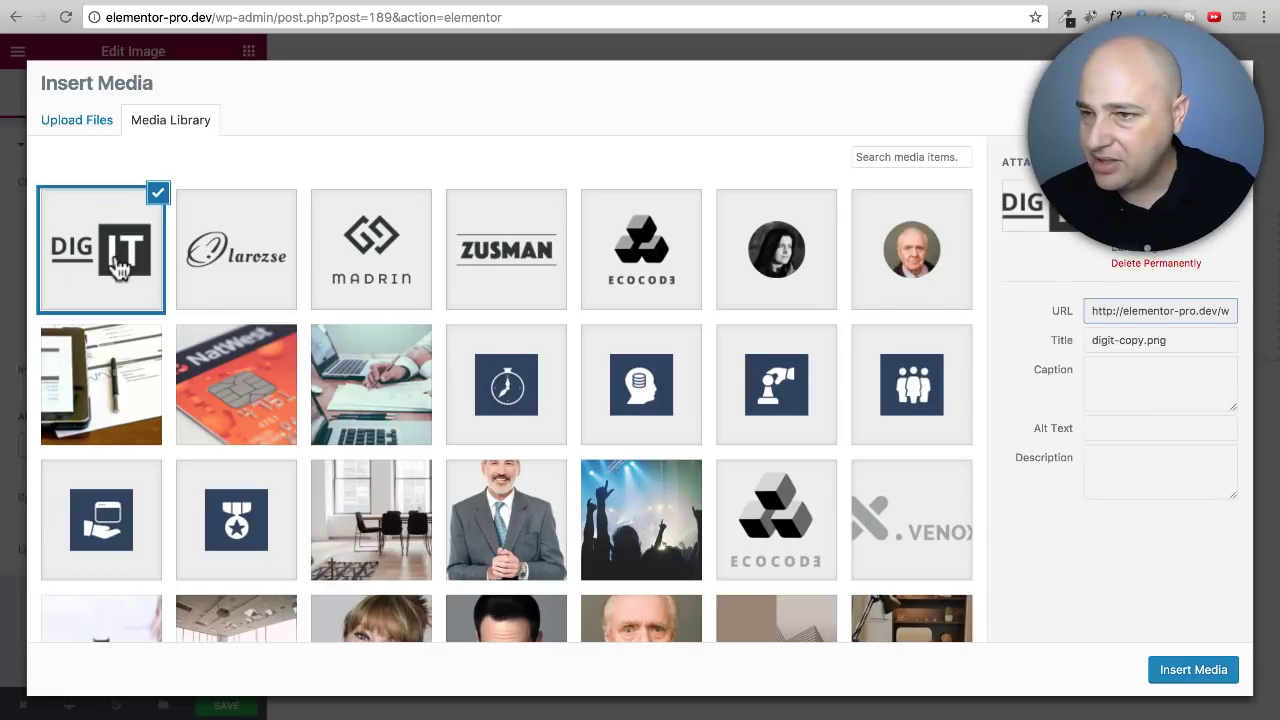
pyautogui.click(1168, 673)
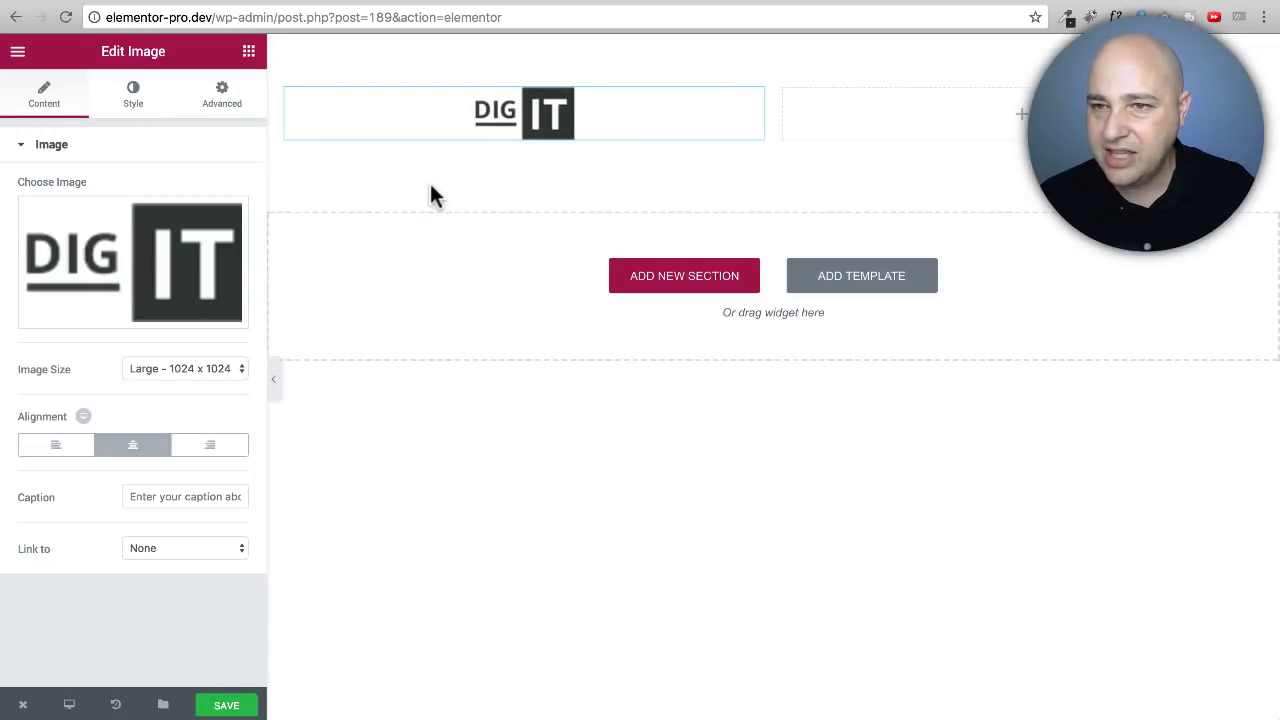
pyautogui.click(73, 447)
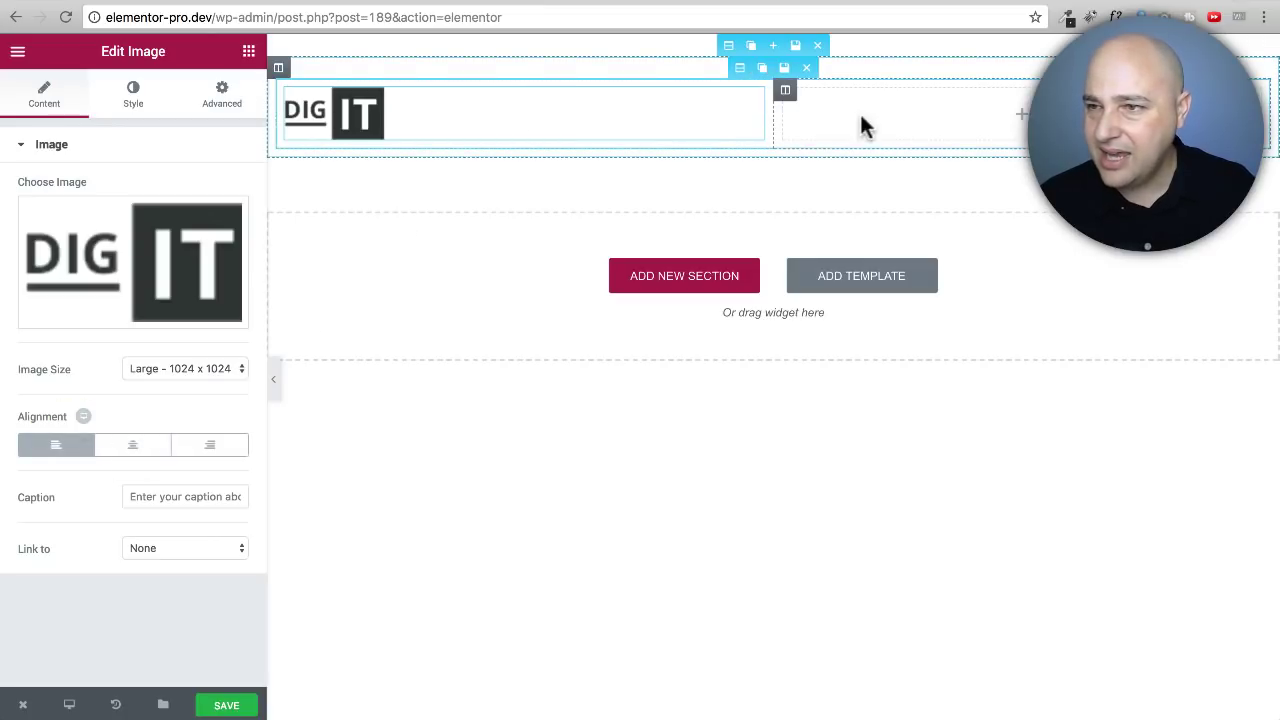
# Add a third column and resize the columns so the logo column is about 16% wide and the middle one is widest.
pyautogui.moveTo(774, 117); pyautogui.dragTo(473, 115)
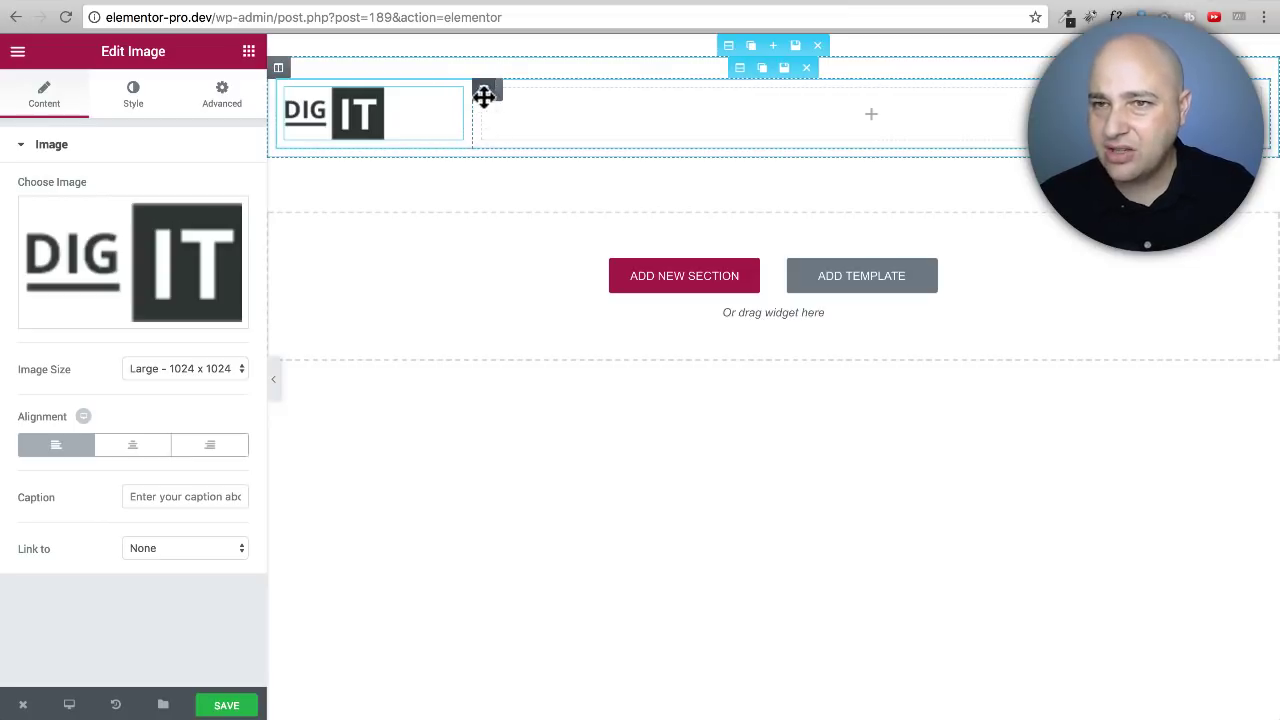
pyautogui.moveTo(489, 94)
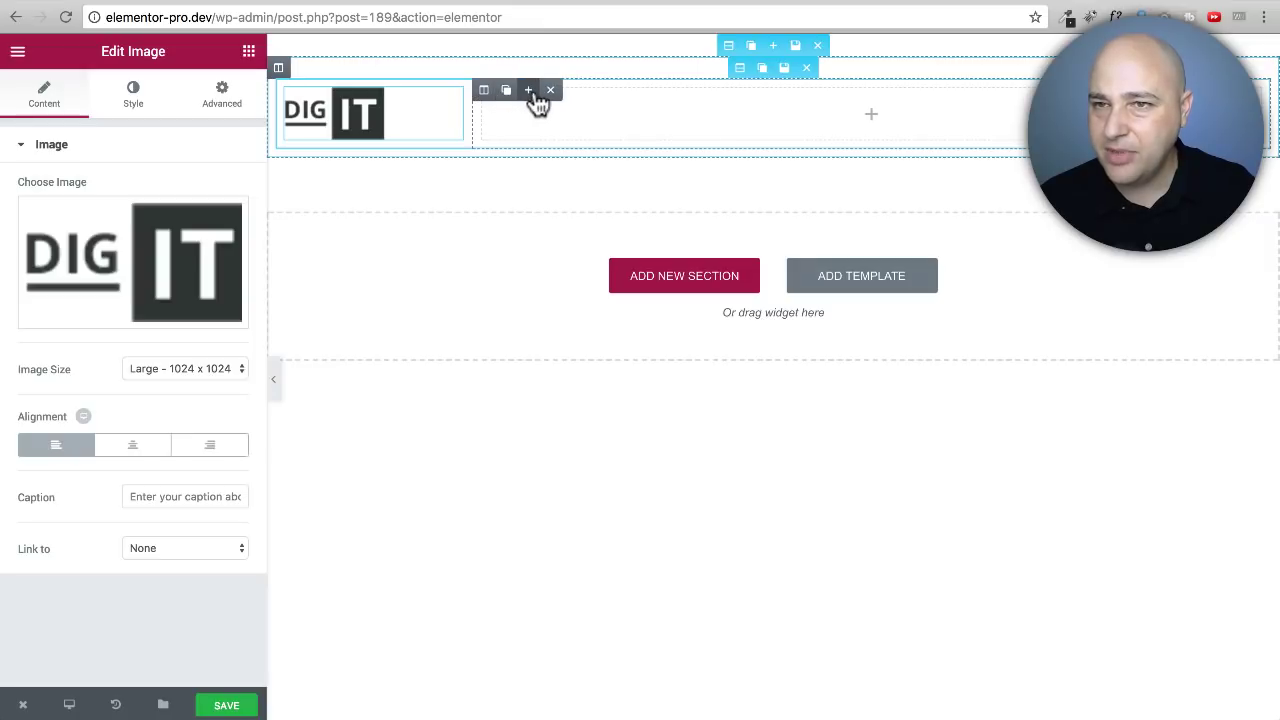
pyautogui.click(528, 90)
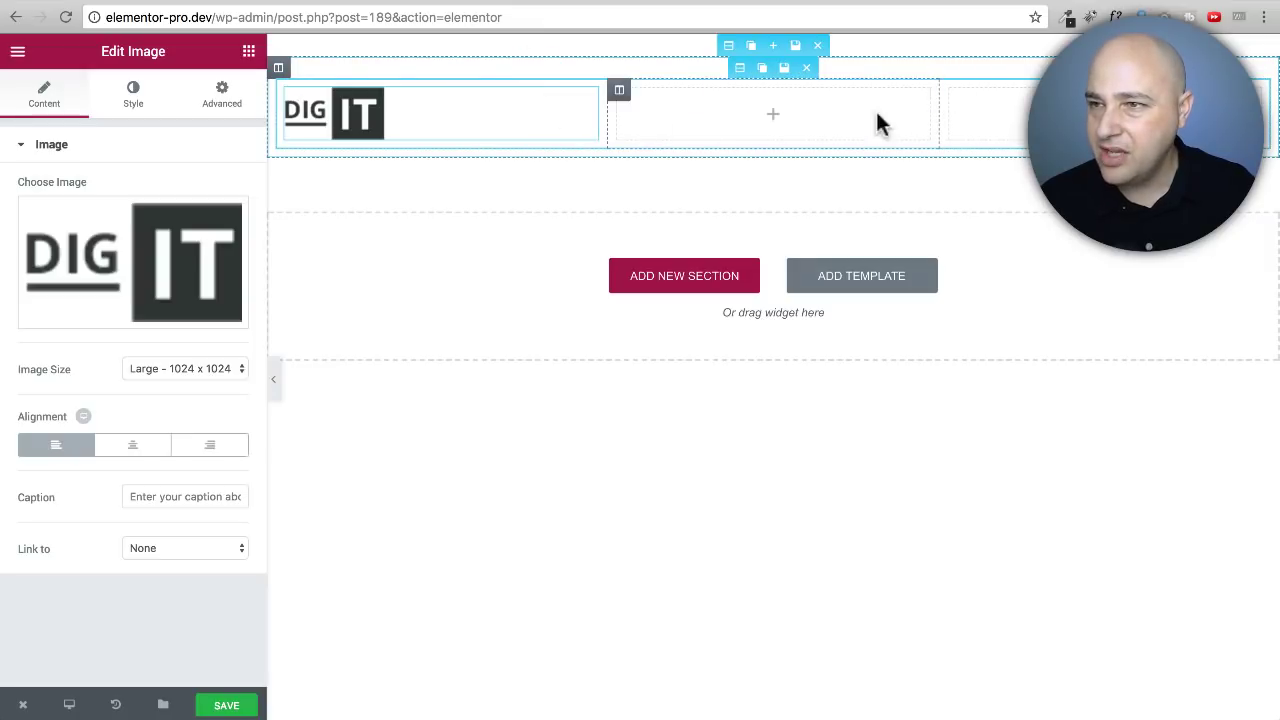
pyautogui.moveTo(606, 116); pyautogui.dragTo(436, 114)
pyautogui.moveTo(936, 113); pyautogui.dragTo(1020, 106)
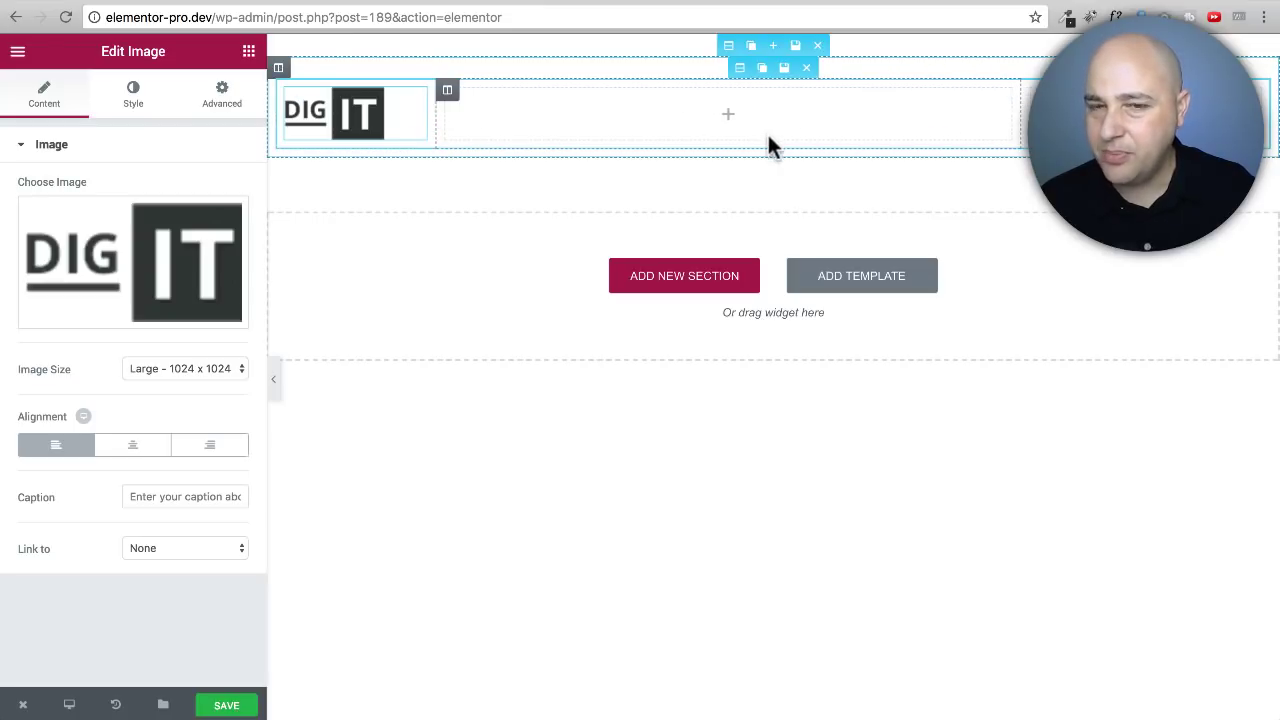
# Add a Nav Menu widget to the middle column and assign it the Main menu.
pyautogui.click(248, 51)
pyautogui.scroll(-5, 240, 429)
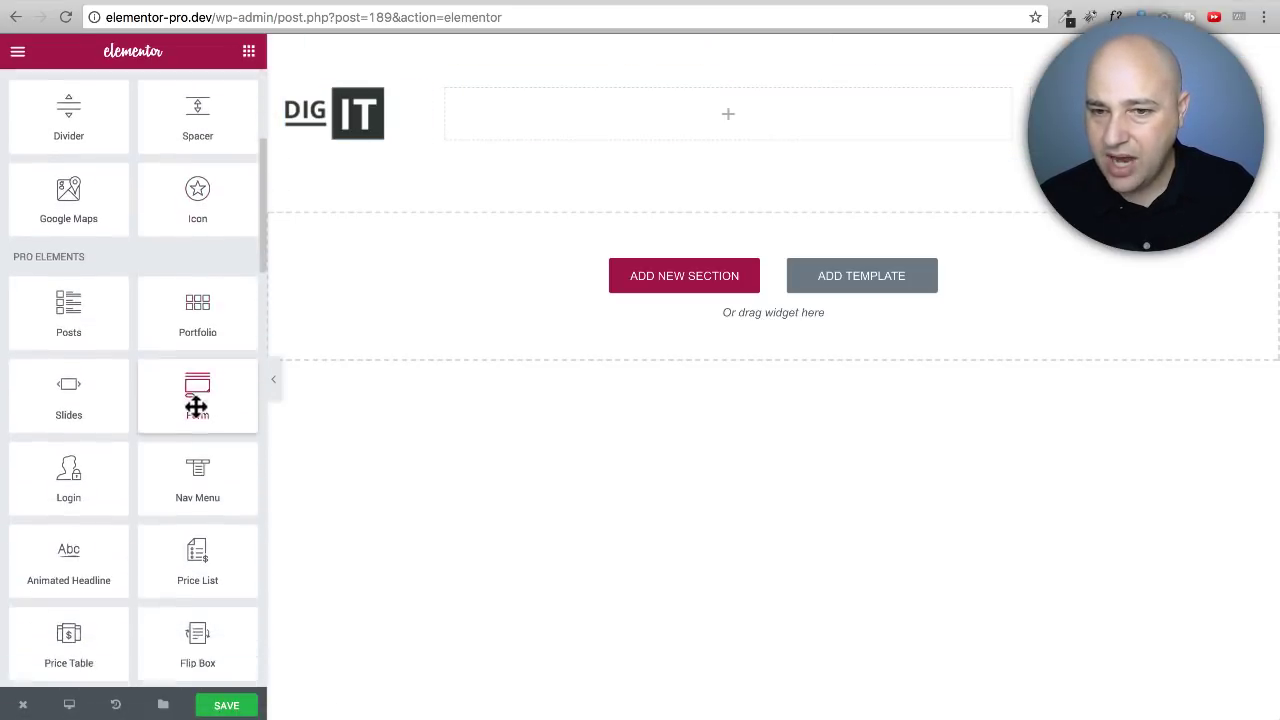
pyautogui.scroll(-1, 91, 264)
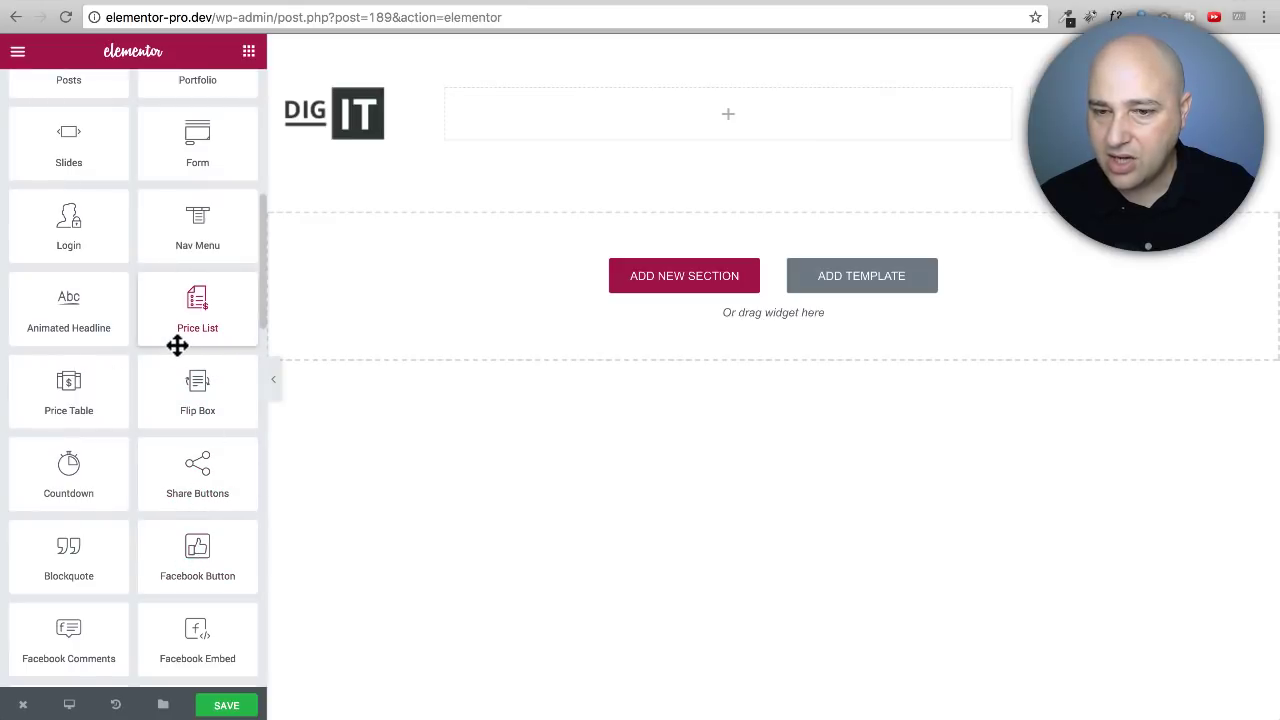
pyautogui.moveTo(187, 258); pyautogui.dragTo(615, 119)
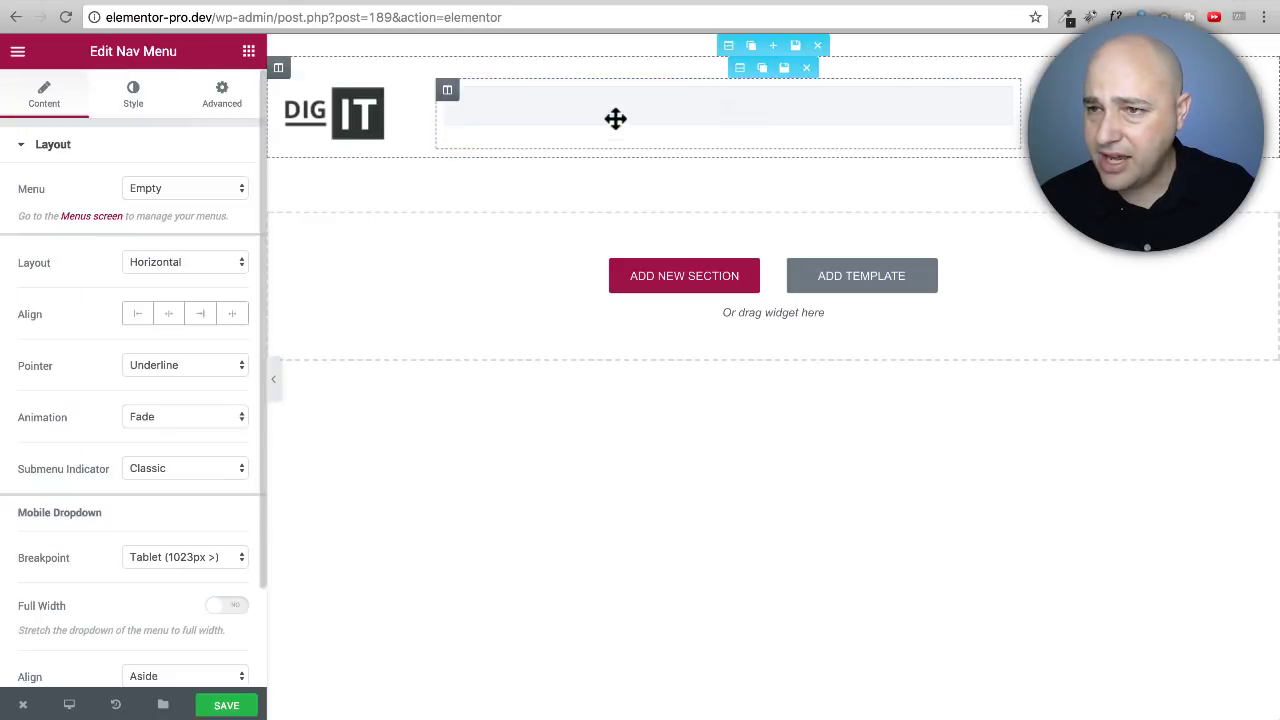
pyautogui.click(615, 119)
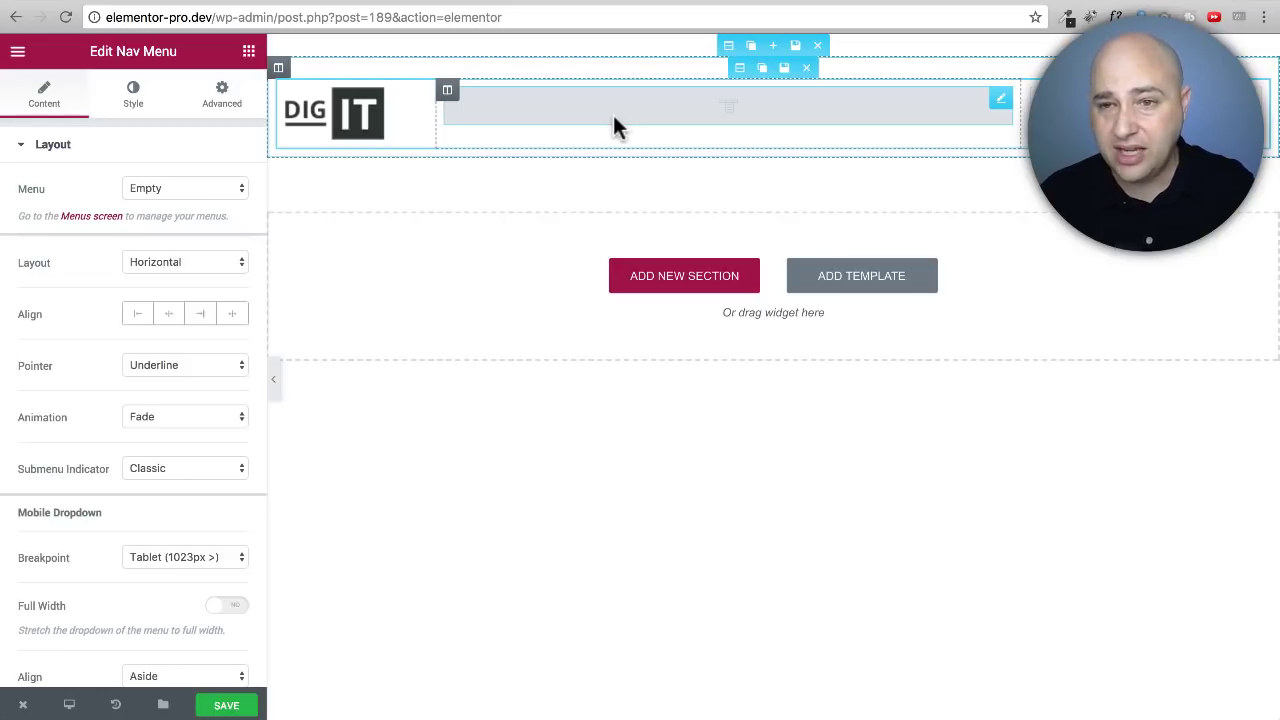
pyautogui.click(228, 192)
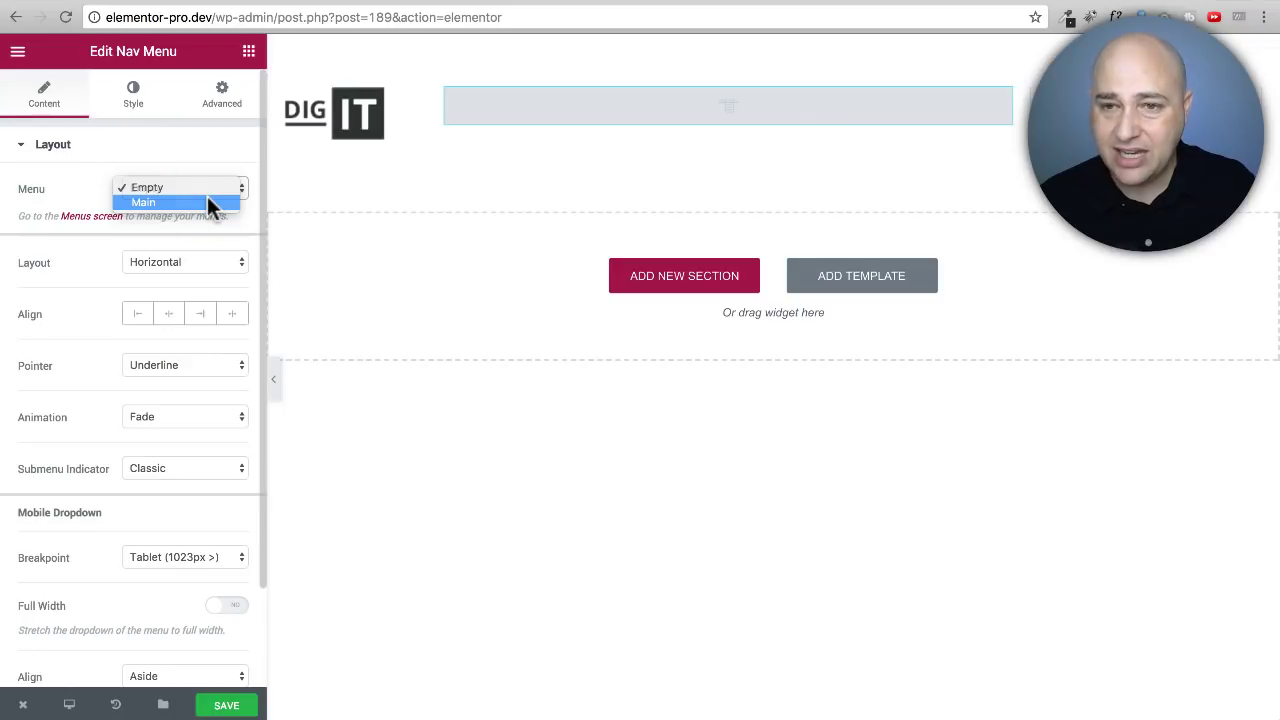
pyautogui.click(207, 200)
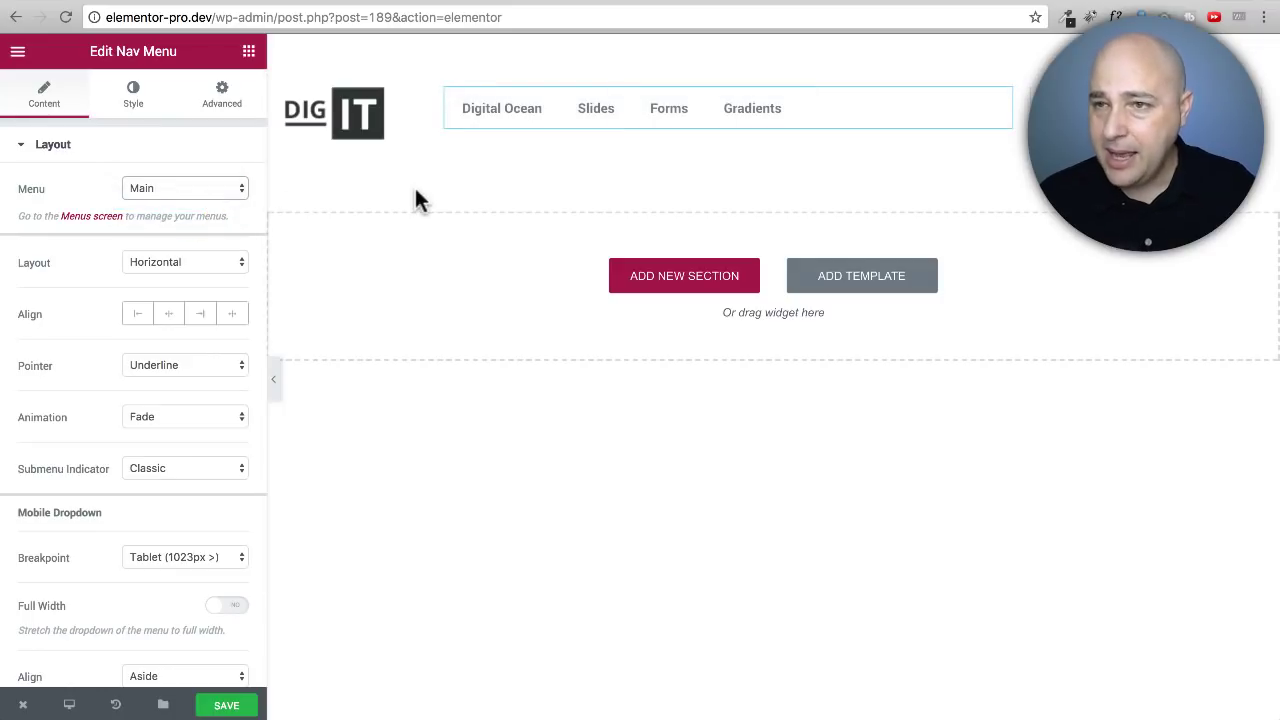
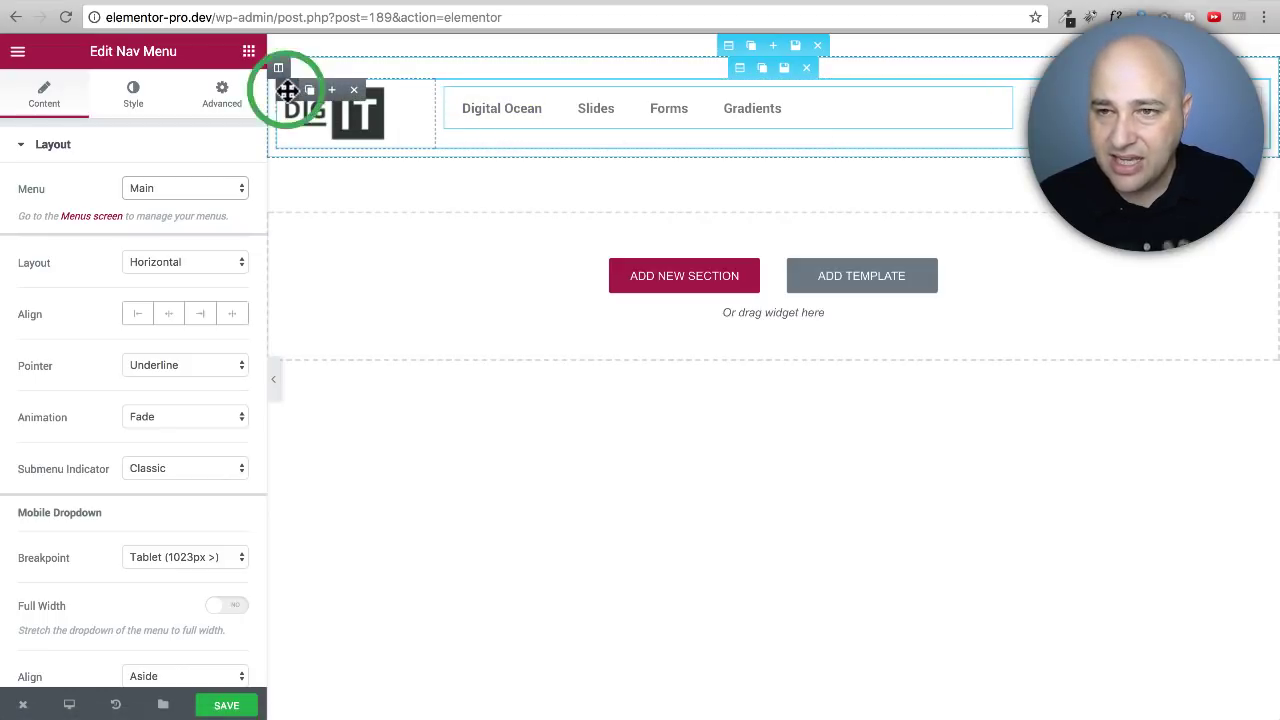
# Set the logo column's content position to Middle and save the header template.
pyautogui.click(287, 90)
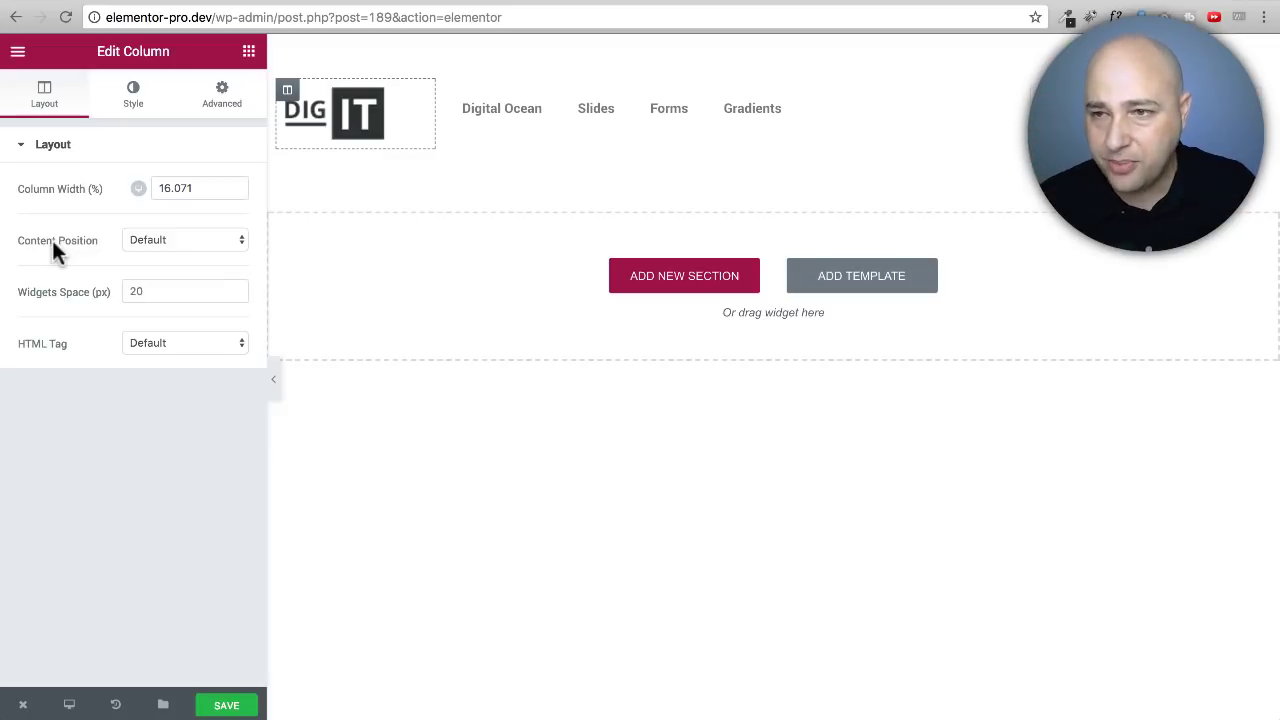
pyautogui.click(160, 242)
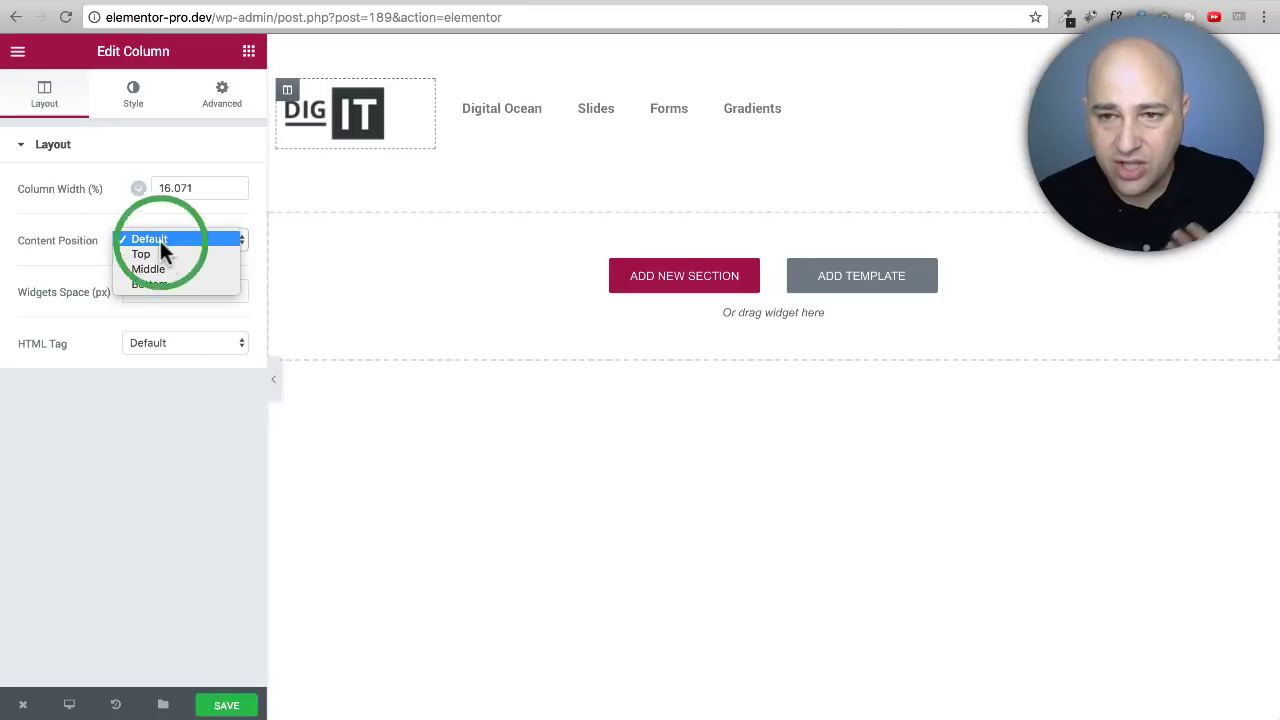
pyautogui.click(163, 268)
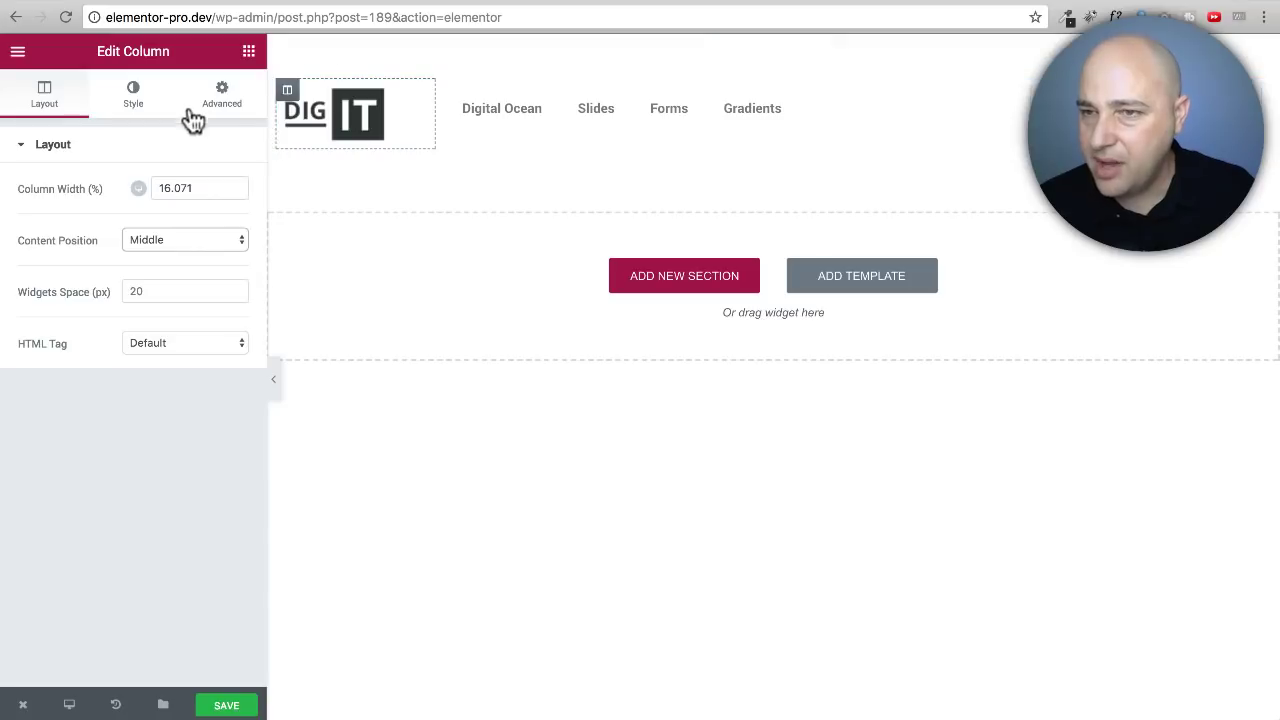
pyautogui.click(224, 705)
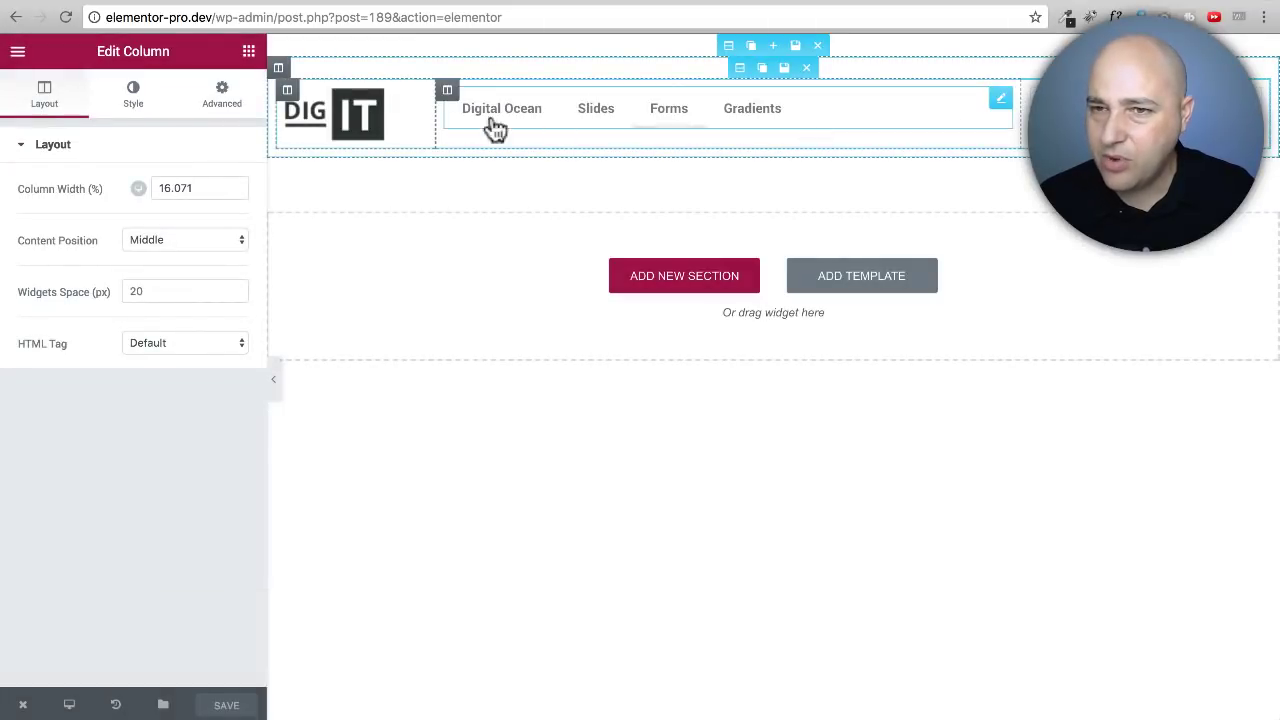
# Add a Button widget to the empty third column of the header.
pyautogui.click(248, 51)
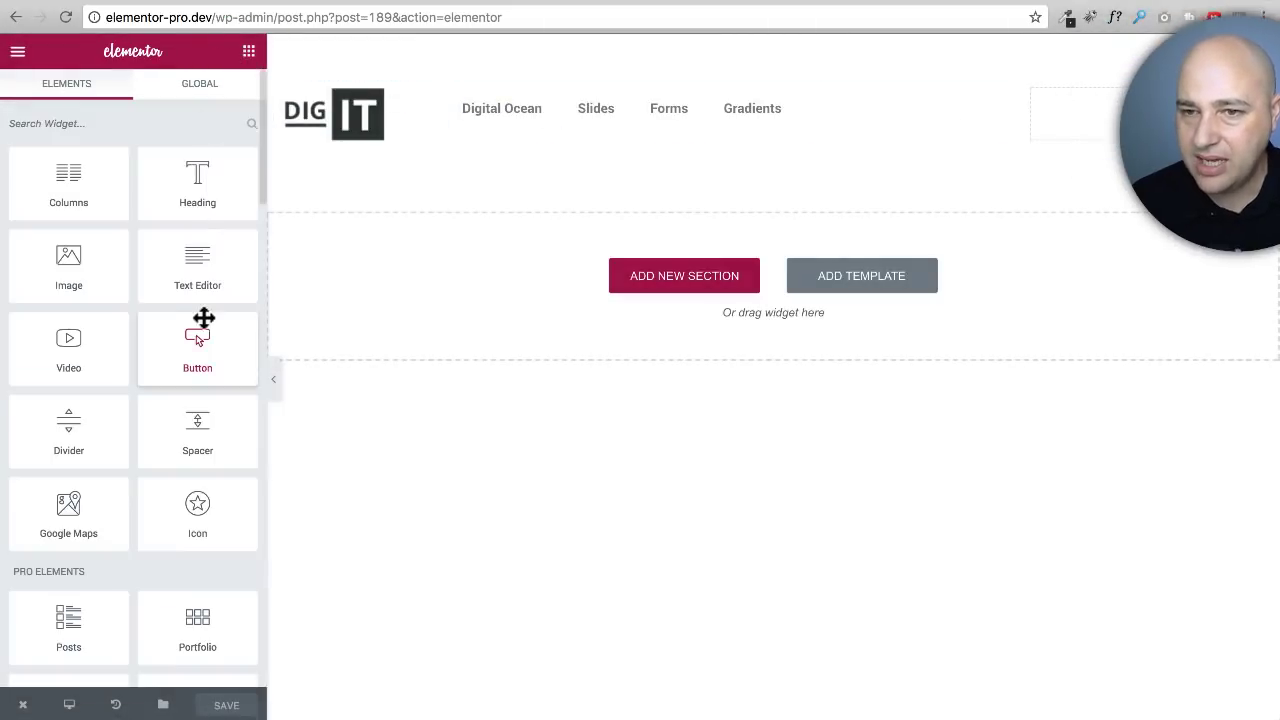
pyautogui.moveTo(177, 371); pyautogui.dragTo(1131, 124)
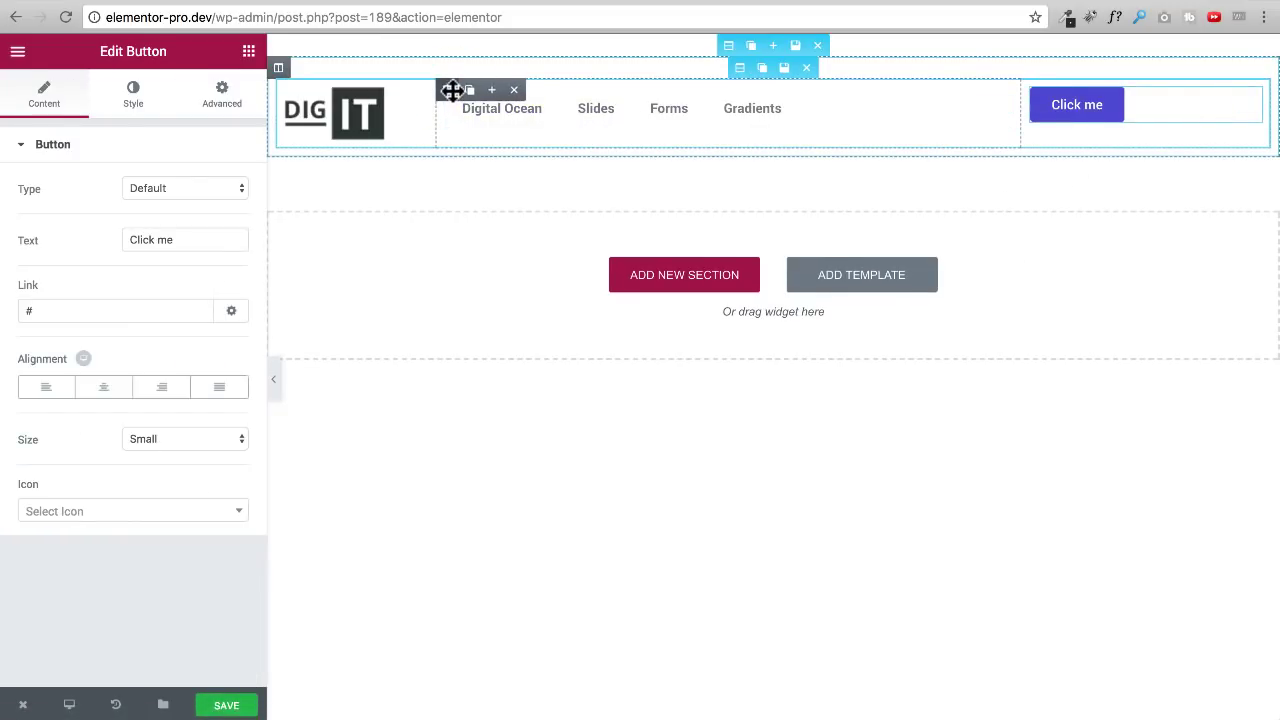
# Set the content position of the navigation menu column and the button column to Middle.
pyautogui.click(451, 90)
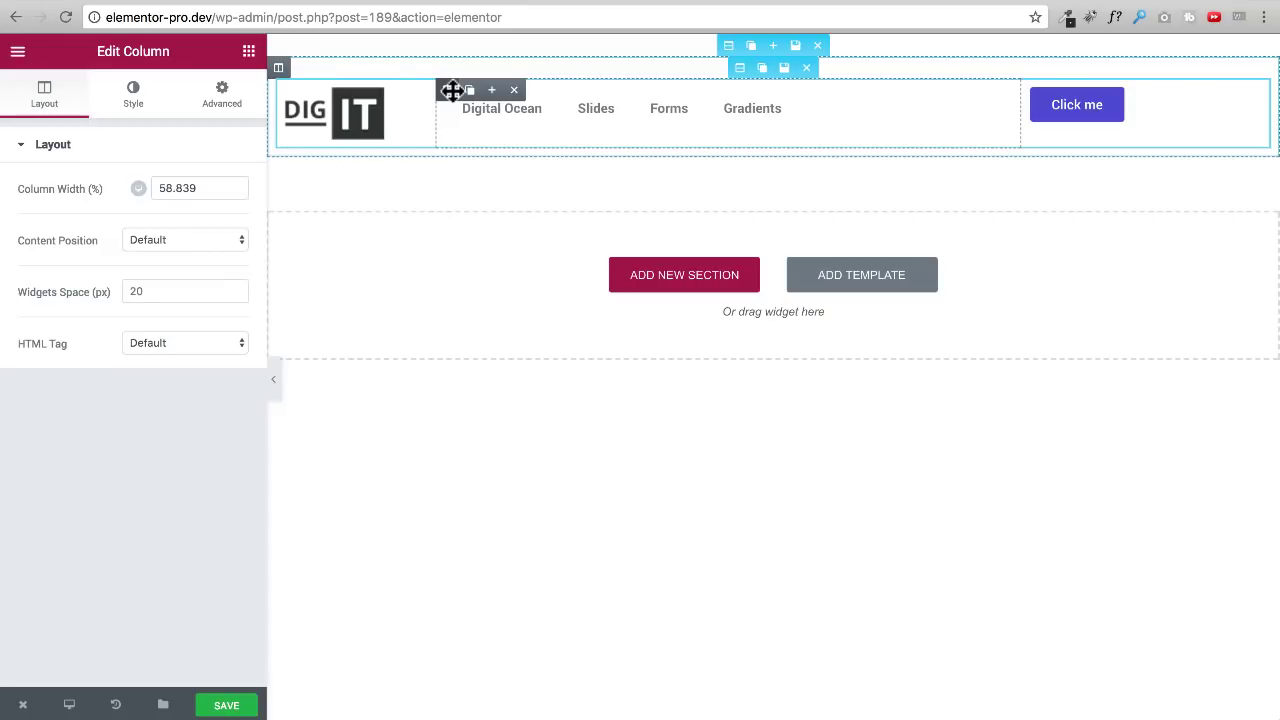
pyautogui.click(144, 240)
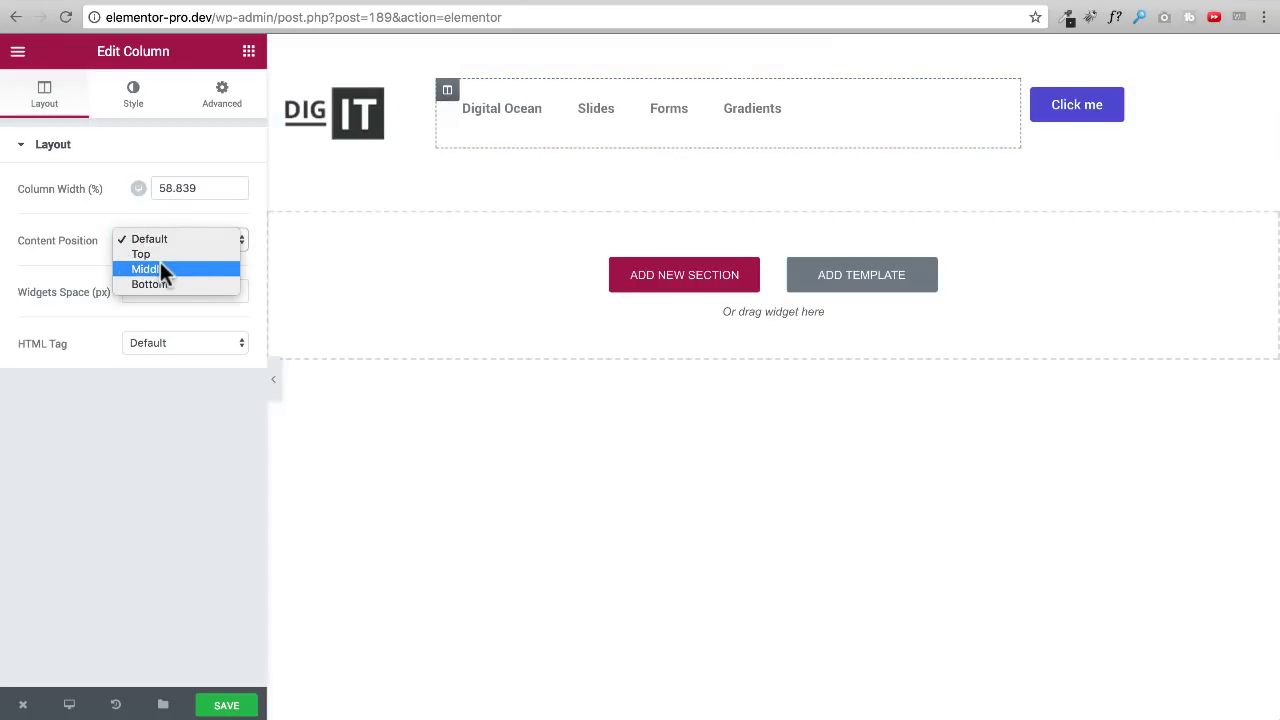
pyautogui.click(160, 268)
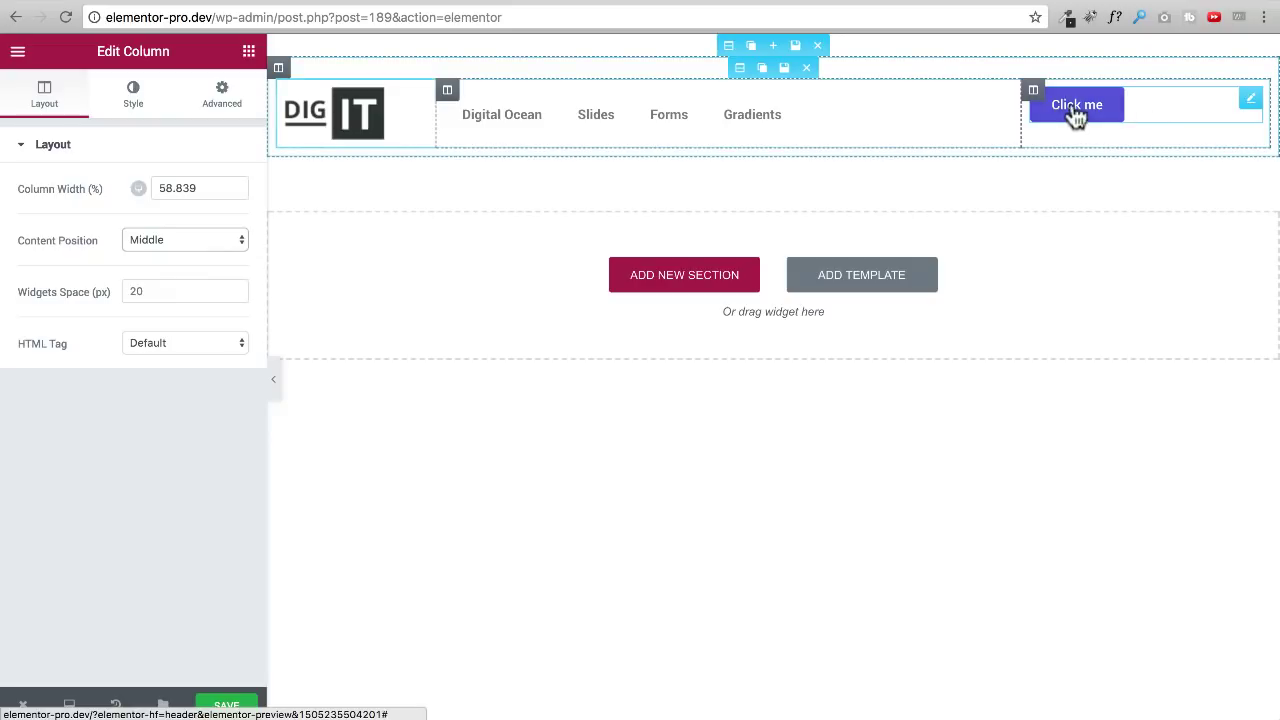
pyautogui.click(1033, 90)
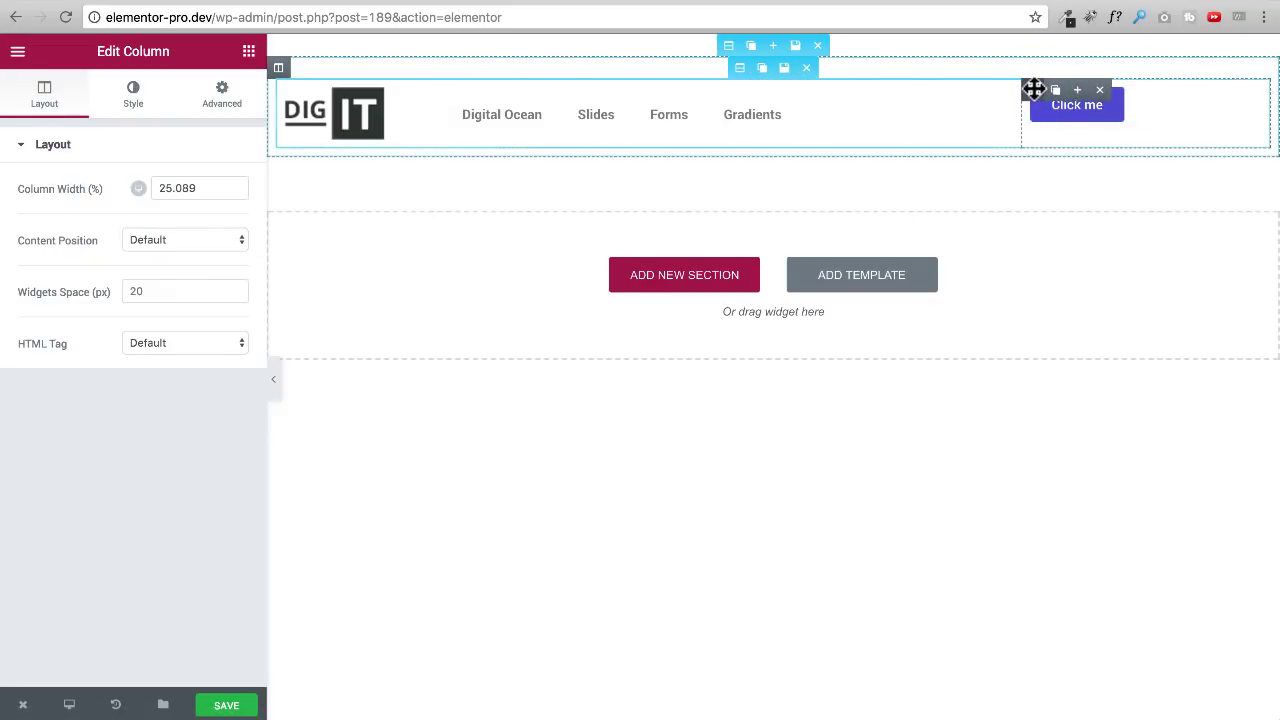
pyautogui.click(193, 239)
pyautogui.click(179, 266)
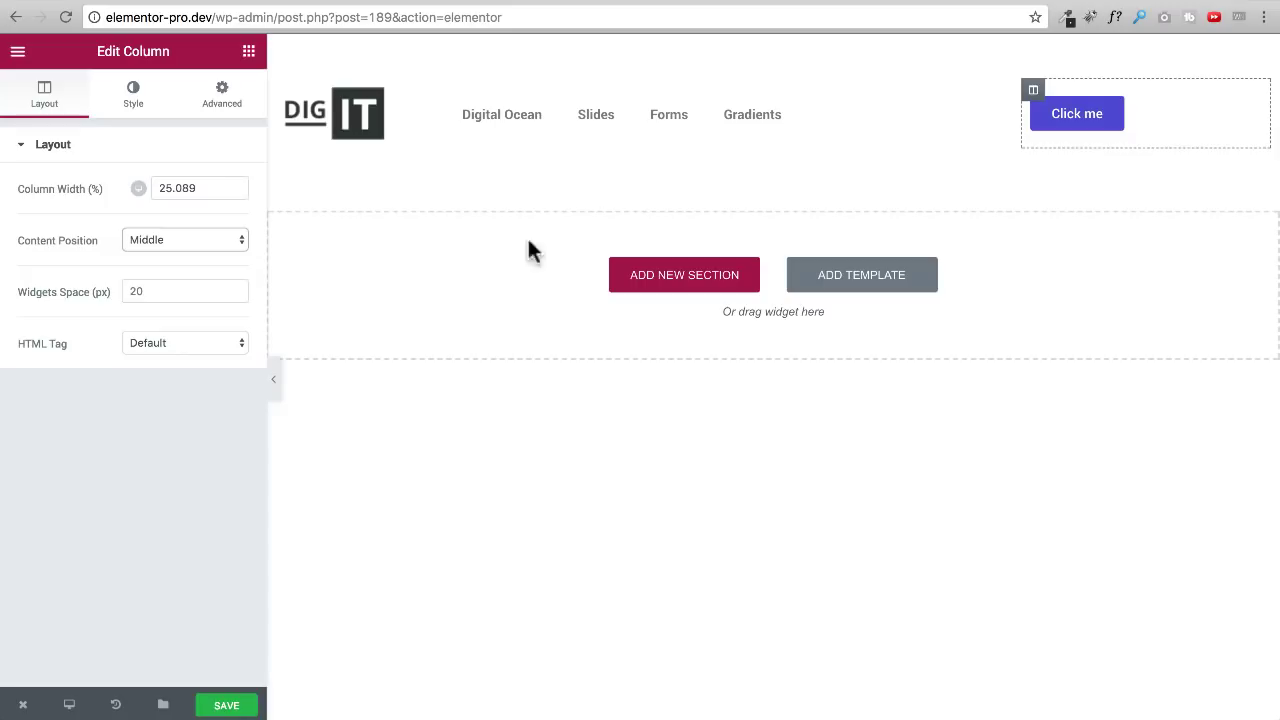
# Center the Click me button horizontally within its header column.
pyautogui.click(1186, 113)
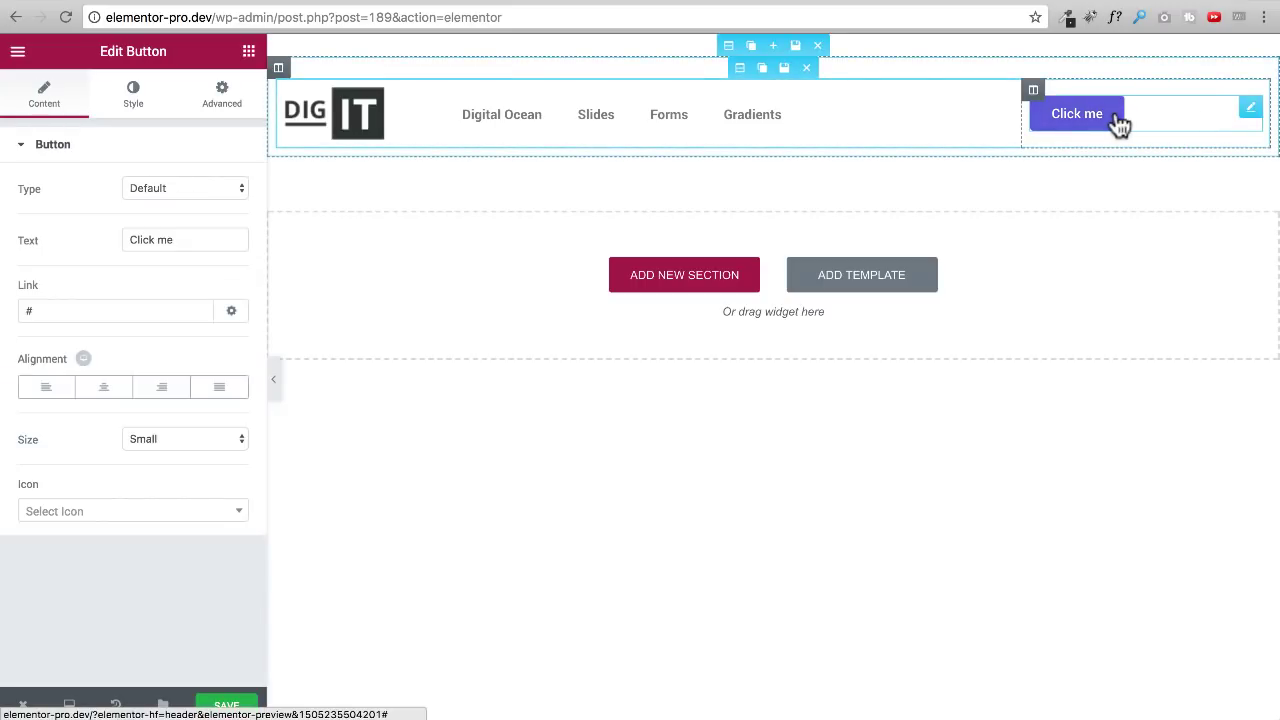
pyautogui.click(155, 390)
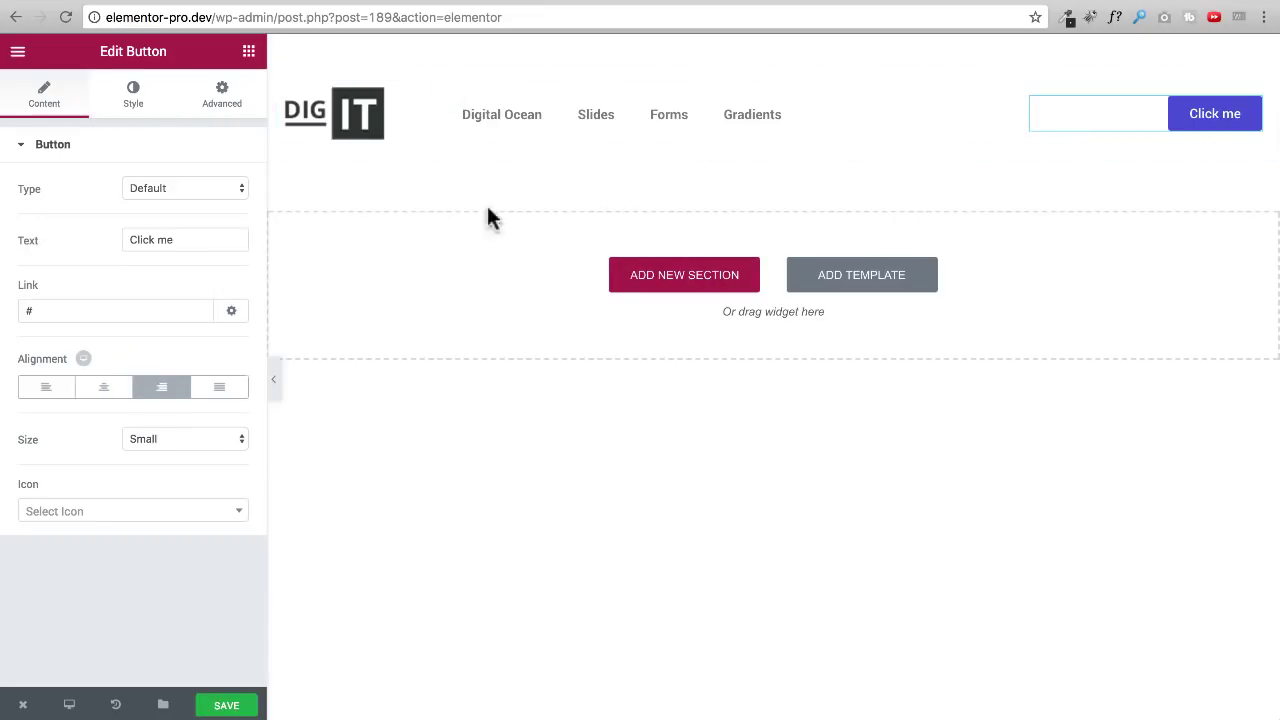
pyautogui.click(92, 388)
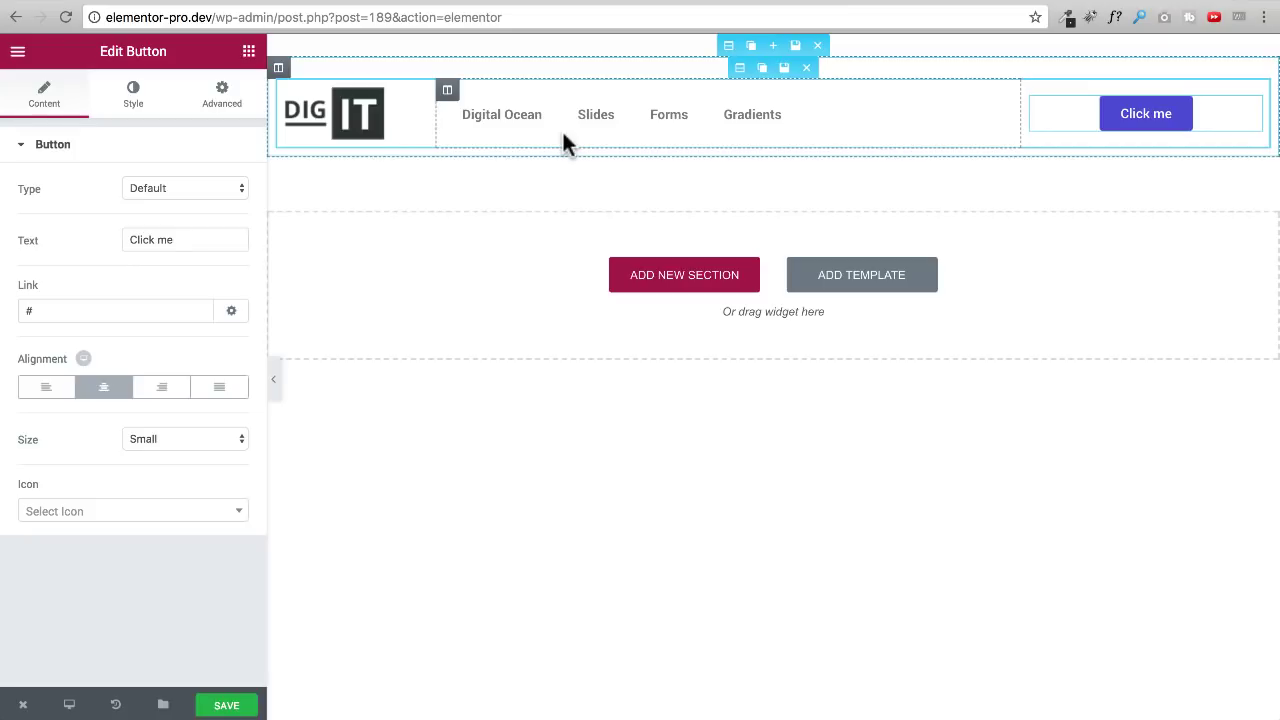
# Review the Nav Menu widget's layout settings and skim the Elementor blog article introducing the menu widget.
pyautogui.click(830, 114)
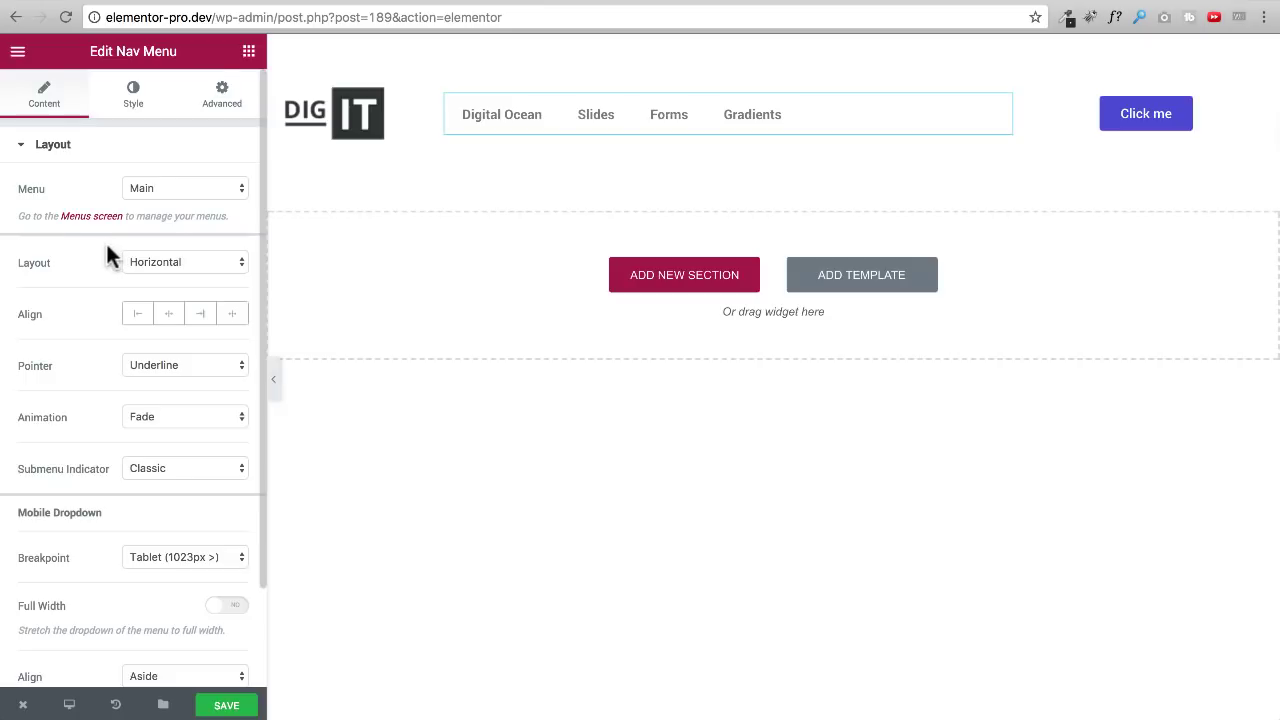
pyautogui.scroll(-2, 107, 250)
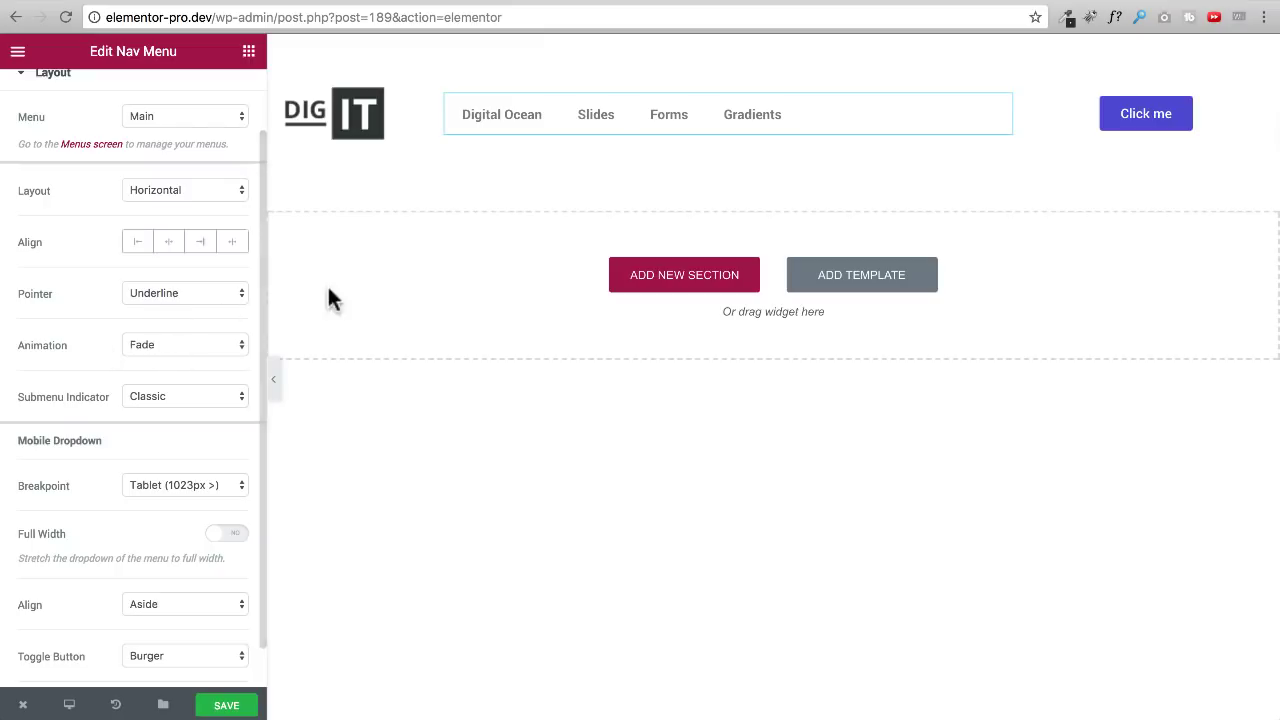
pyautogui.scroll(2, 97, 292)
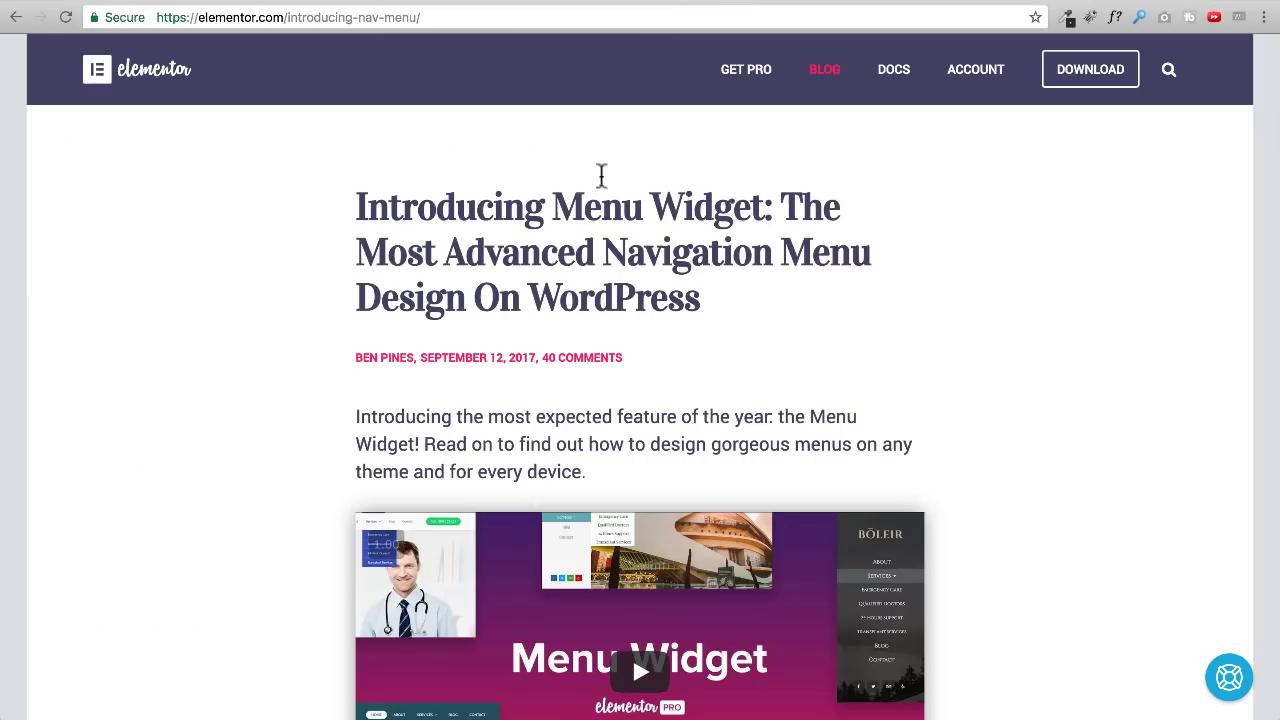
pyautogui.scroll(-10, 577, 345)
pyautogui.scroll(-7, 577, 345)
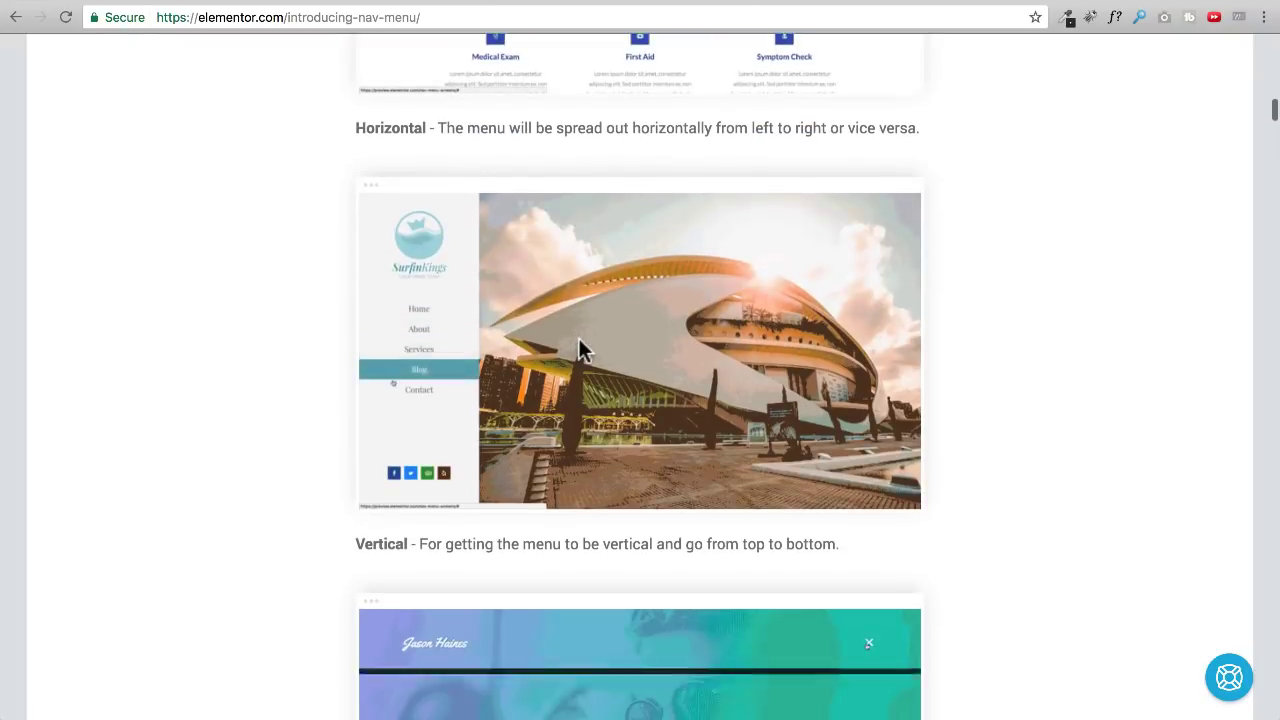
pyautogui.scroll(-6, 578, 345)
pyautogui.scroll(-6, 578, 350)
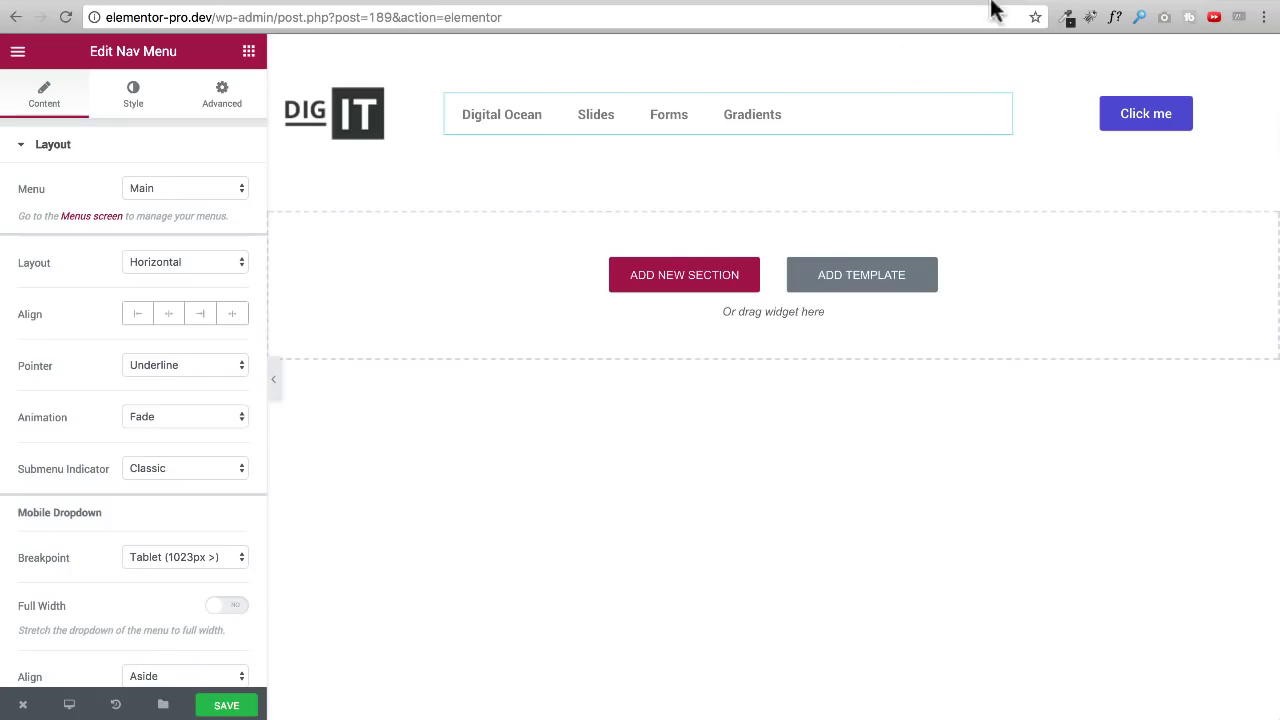
# Save the header, preview it without the editing panel, and narrow the logo column slightly in favour of the menu column.
pyautogui.hotkey('ctrl', 's')
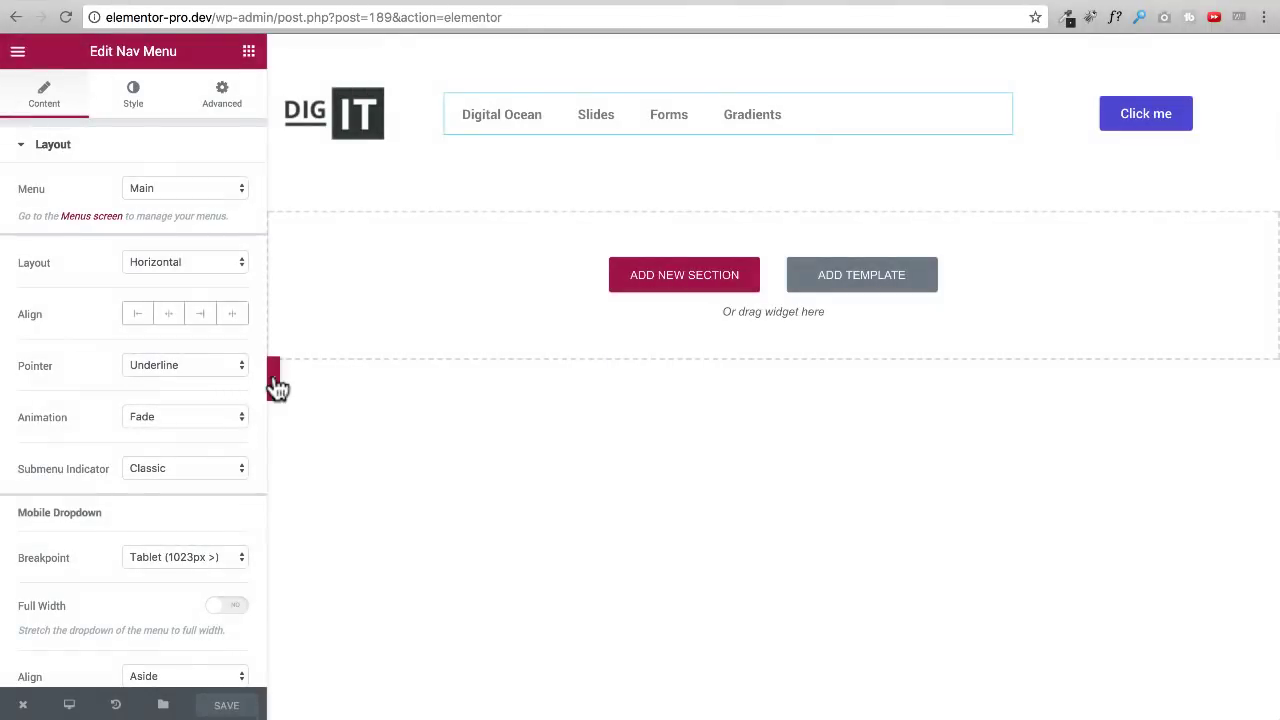
pyautogui.click(273, 376)
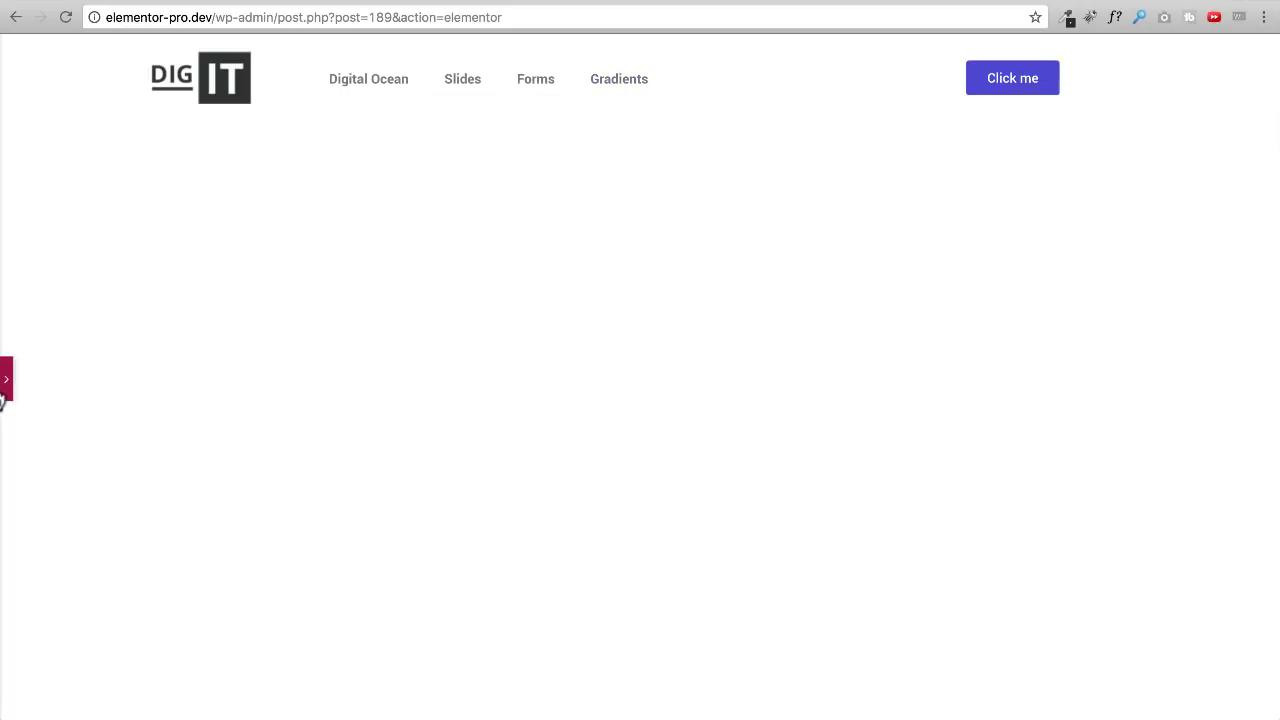
pyautogui.click(7, 380)
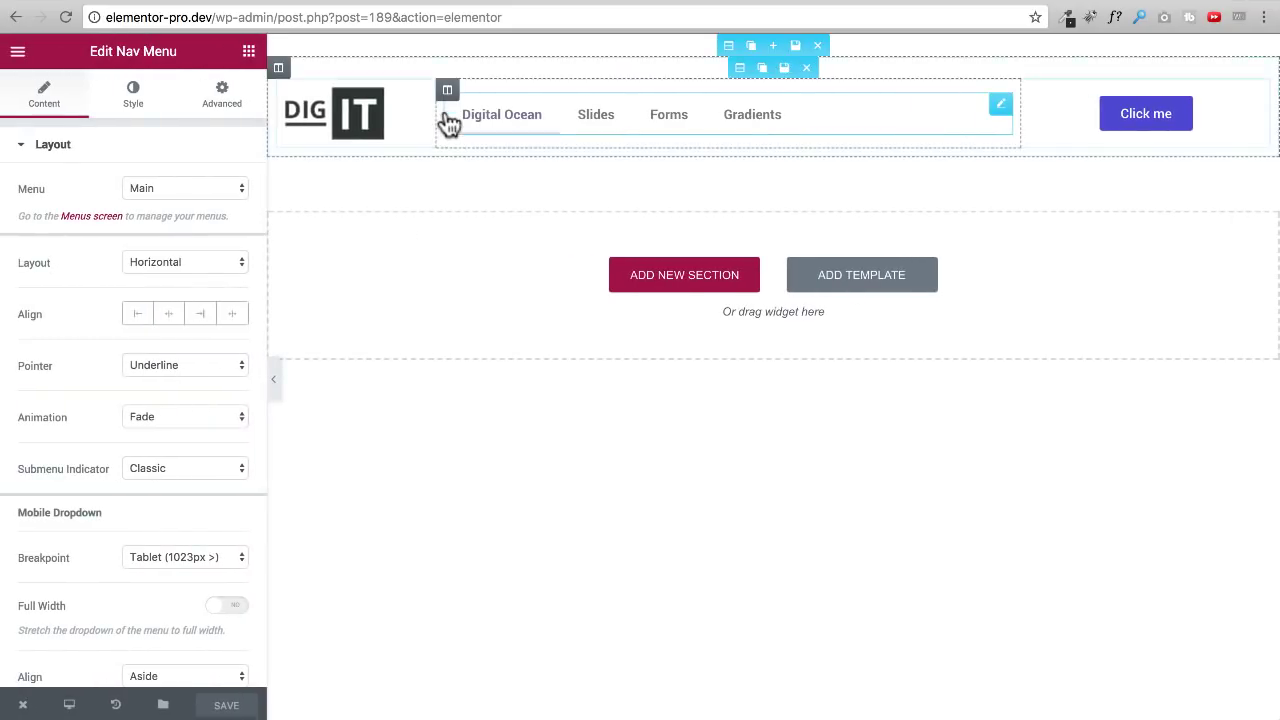
pyautogui.moveTo(435, 113); pyautogui.dragTo(412, 116)
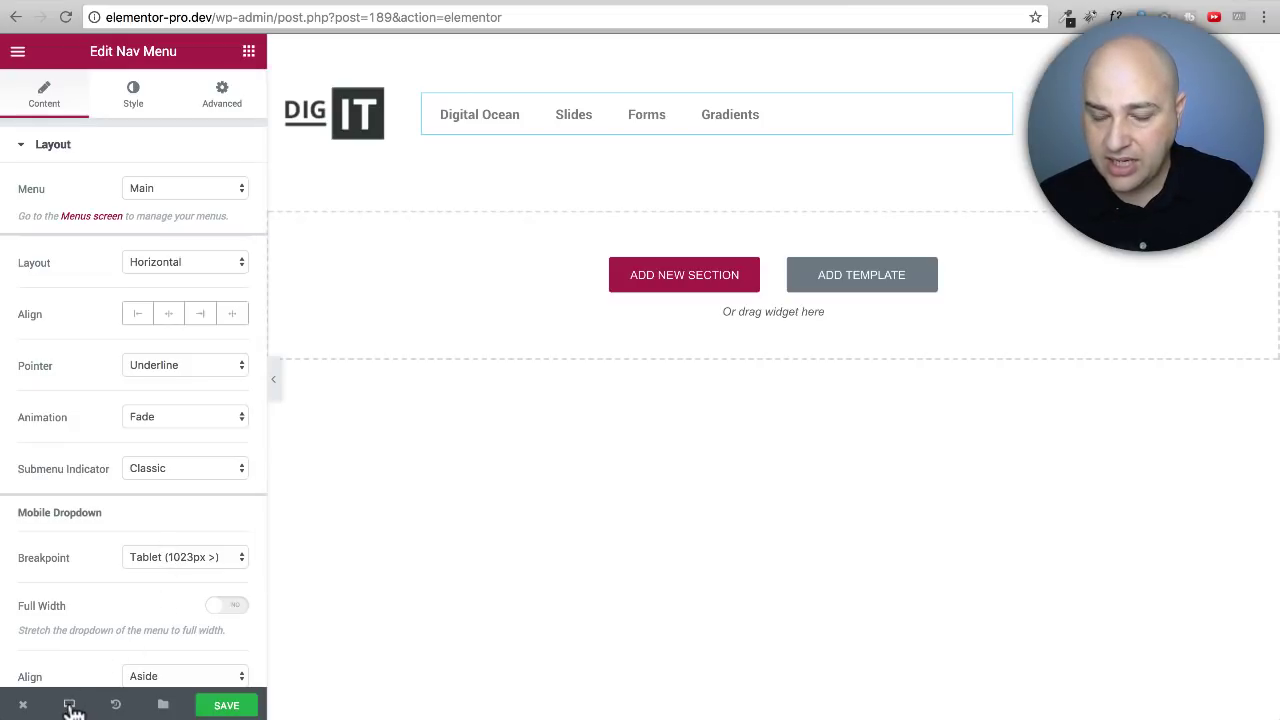
# Switch to the 360px Mobile preview and set the Click me button to be hidden on mobile and tablet.
pyautogui.moveTo(70, 707)
pyautogui.click(75, 662)
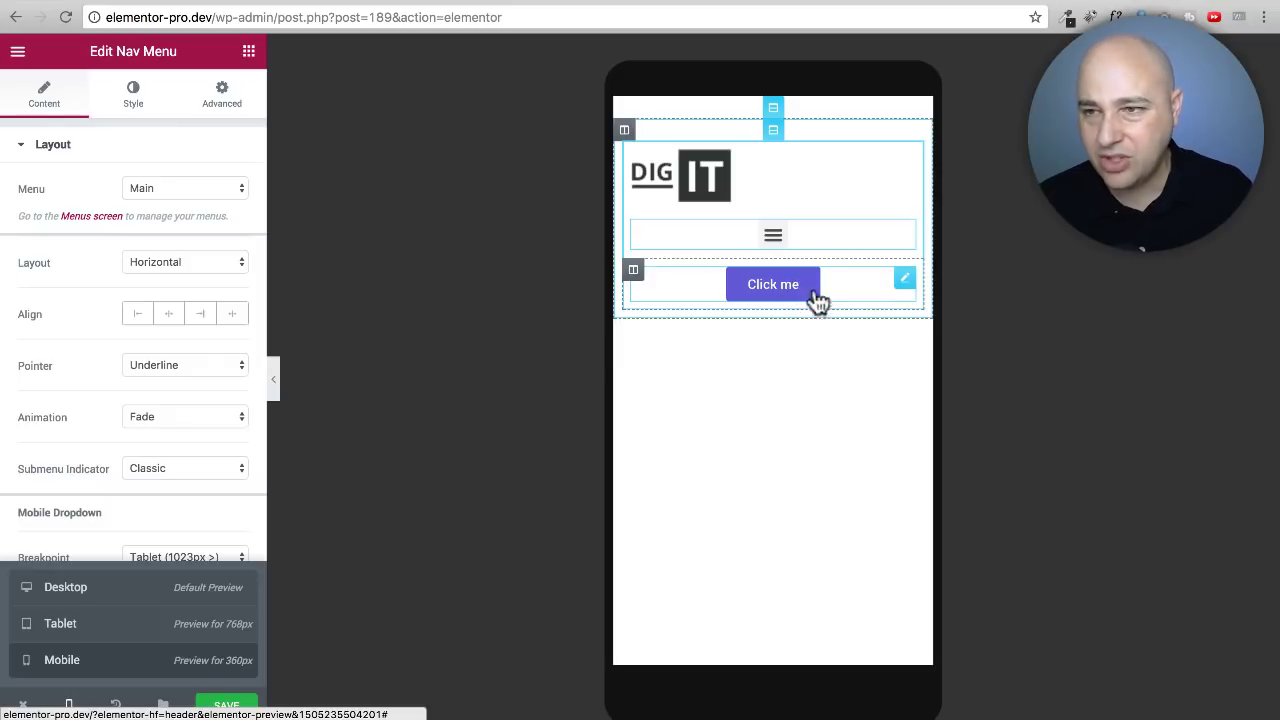
pyautogui.click(713, 285)
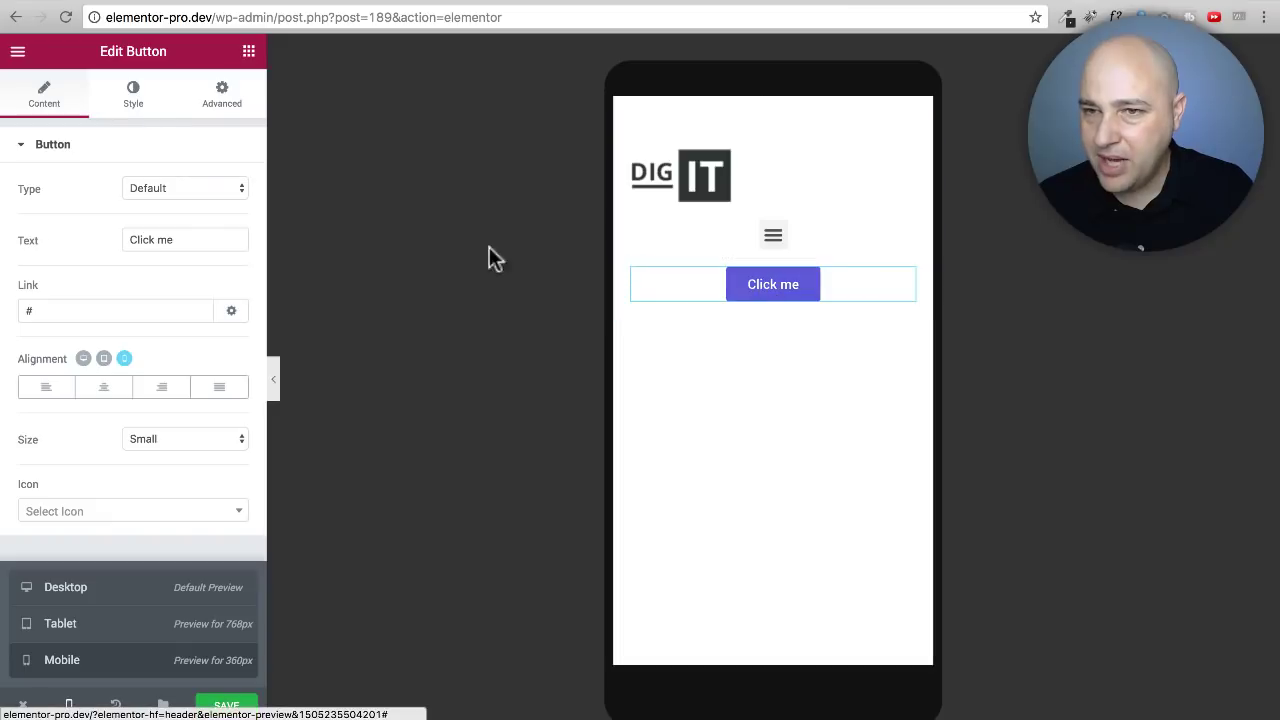
pyautogui.click(232, 102)
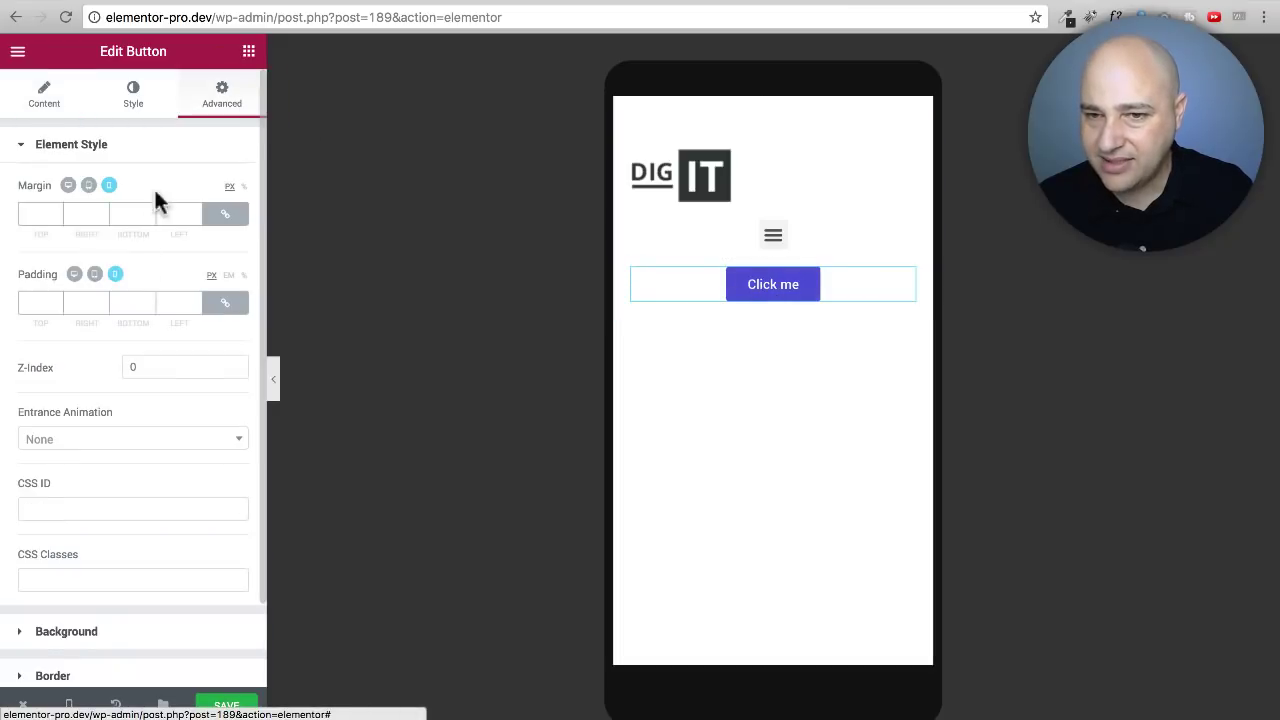
pyautogui.scroll(-2, 114, 361)
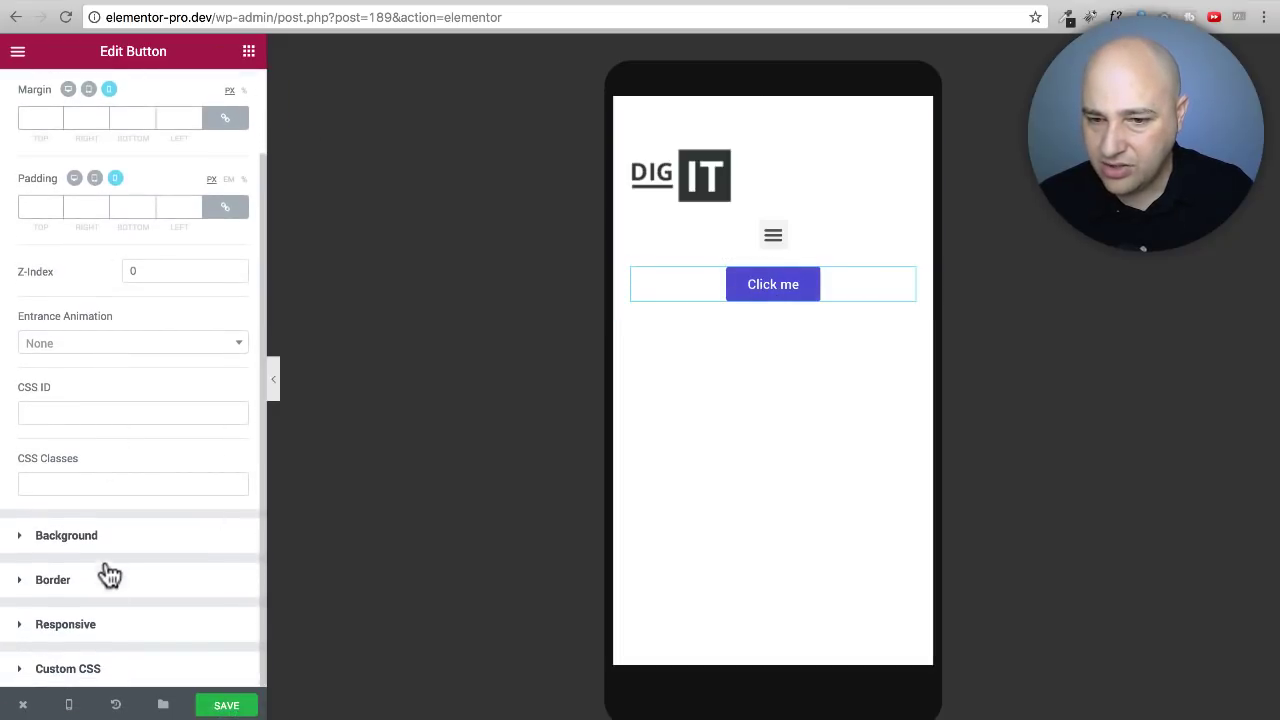
pyautogui.click(65, 624)
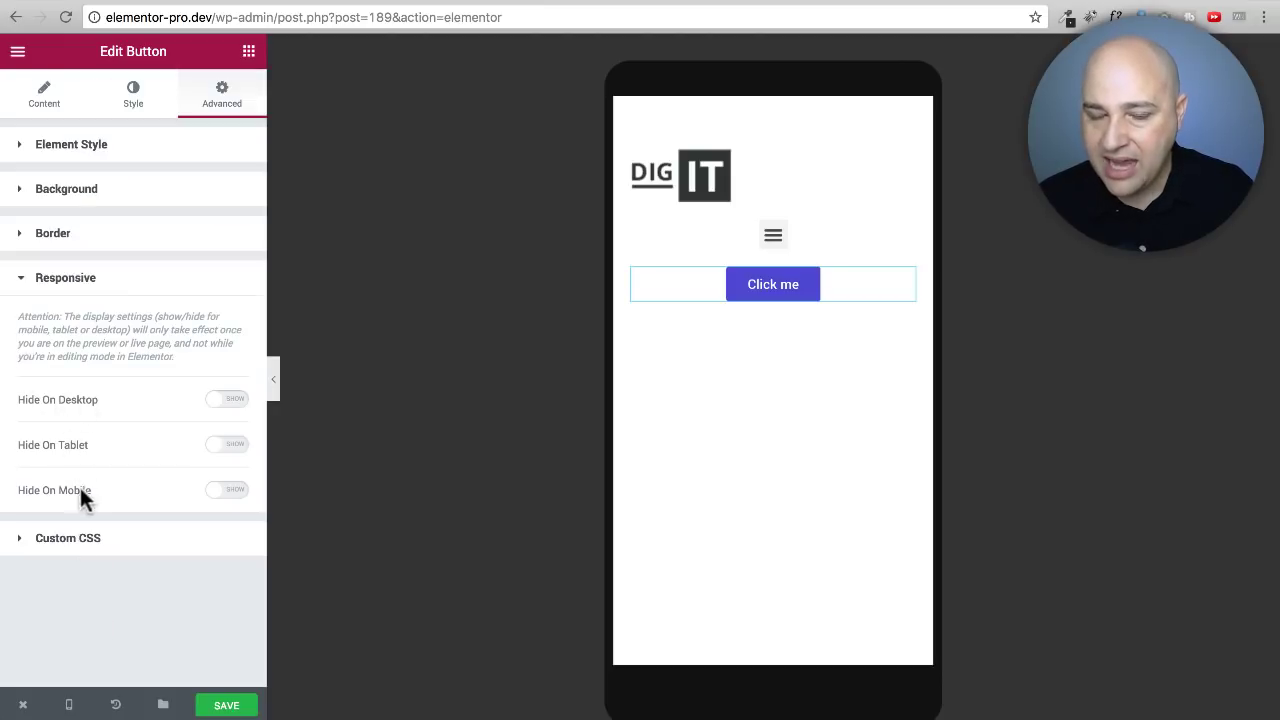
pyautogui.click(237, 492)
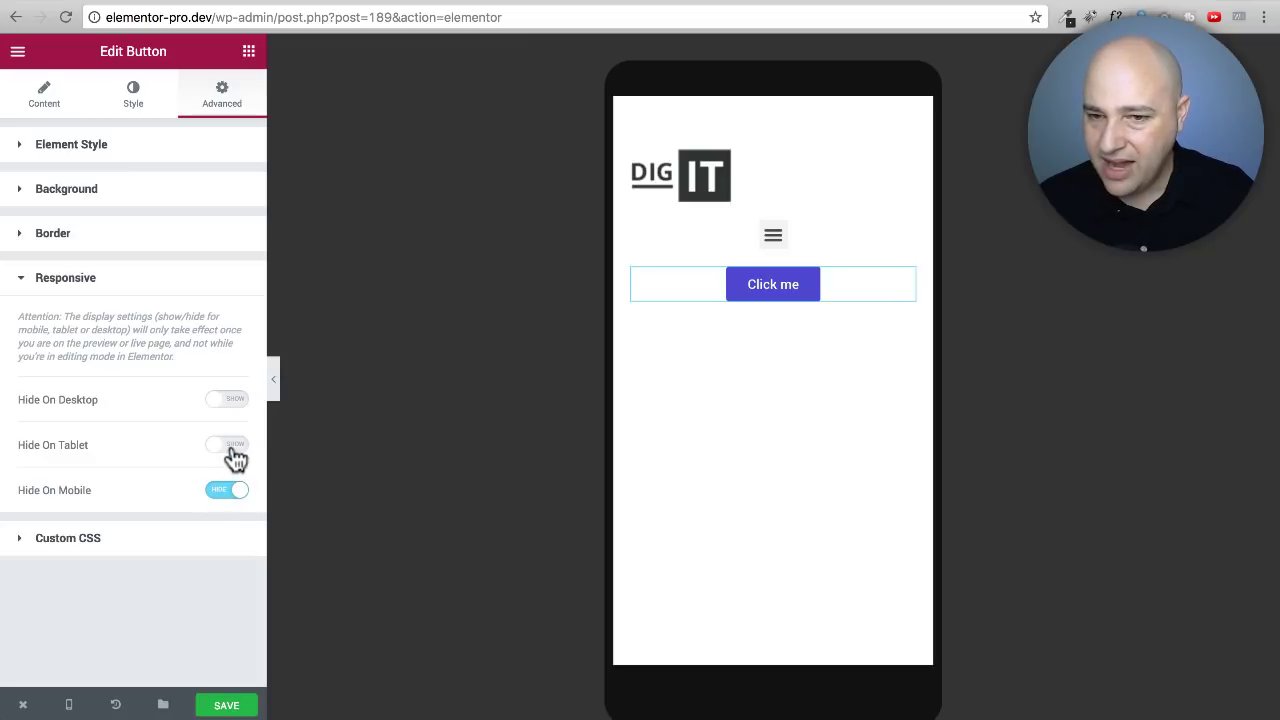
pyautogui.click(231, 452)
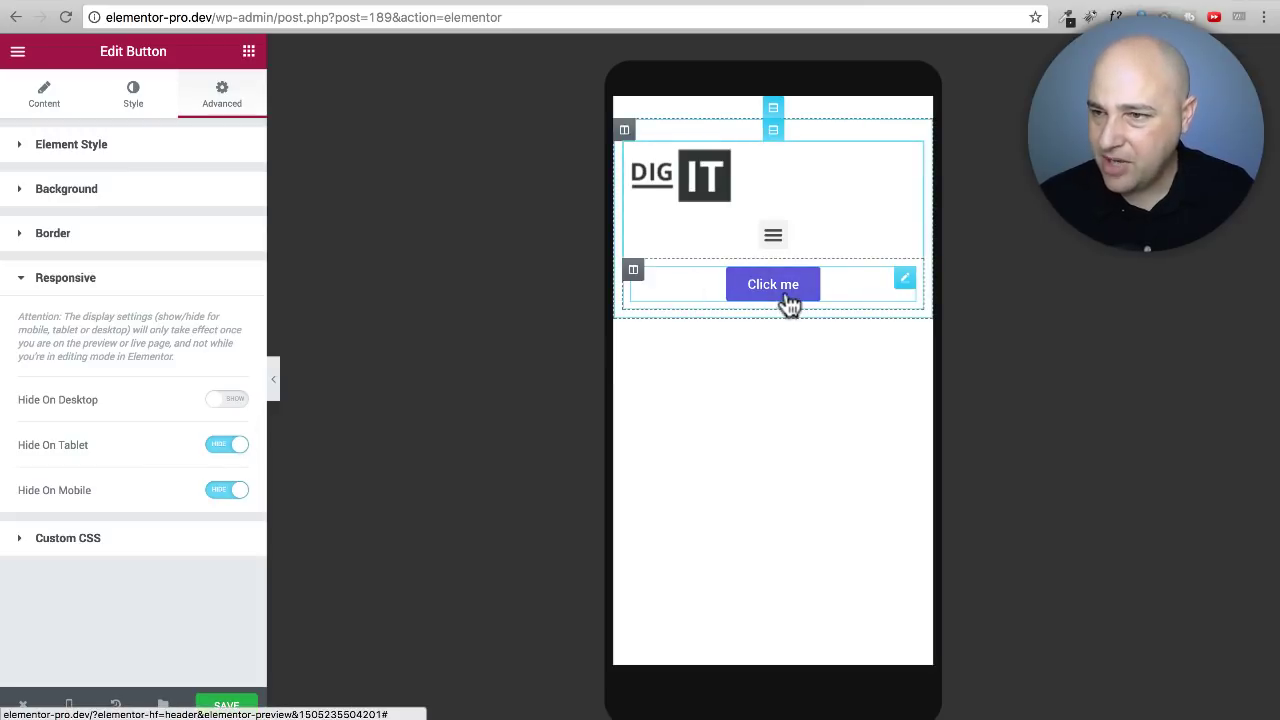
pyautogui.moveTo(780, 240)
pyautogui.mouseDown()
pyautogui.moveTo(703, 286)
pyautogui.moveTo(771, 229)
pyautogui.mouseUp()
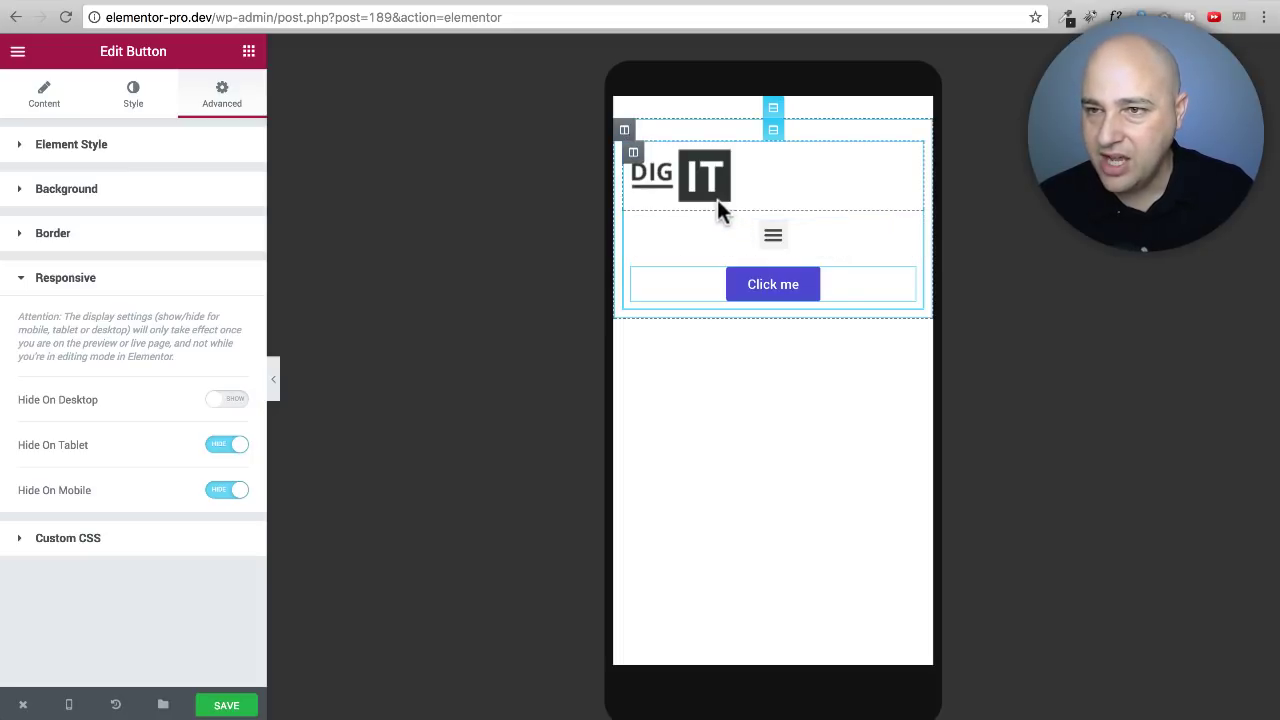
# Set the mobile column widths to 70% for the logo column and 30% for the navigation menu column.
pyautogui.click(633, 156)
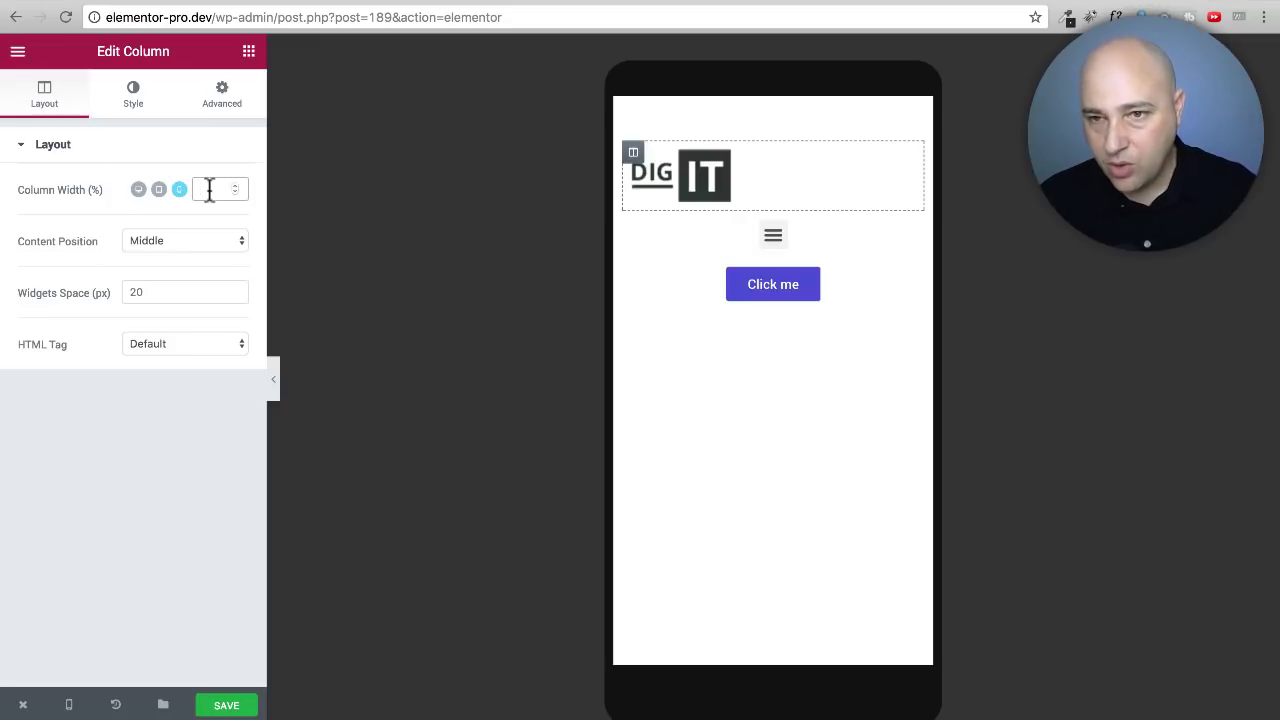
pyautogui.write('70')
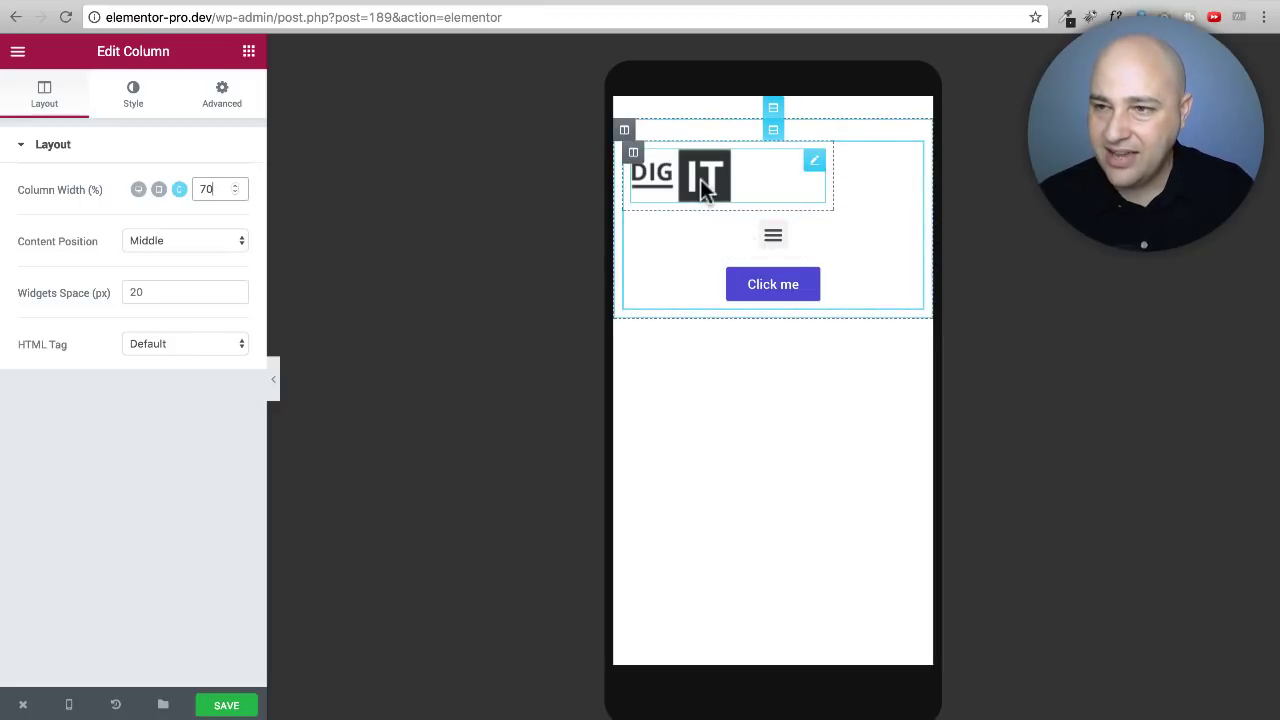
pyautogui.click(634, 224)
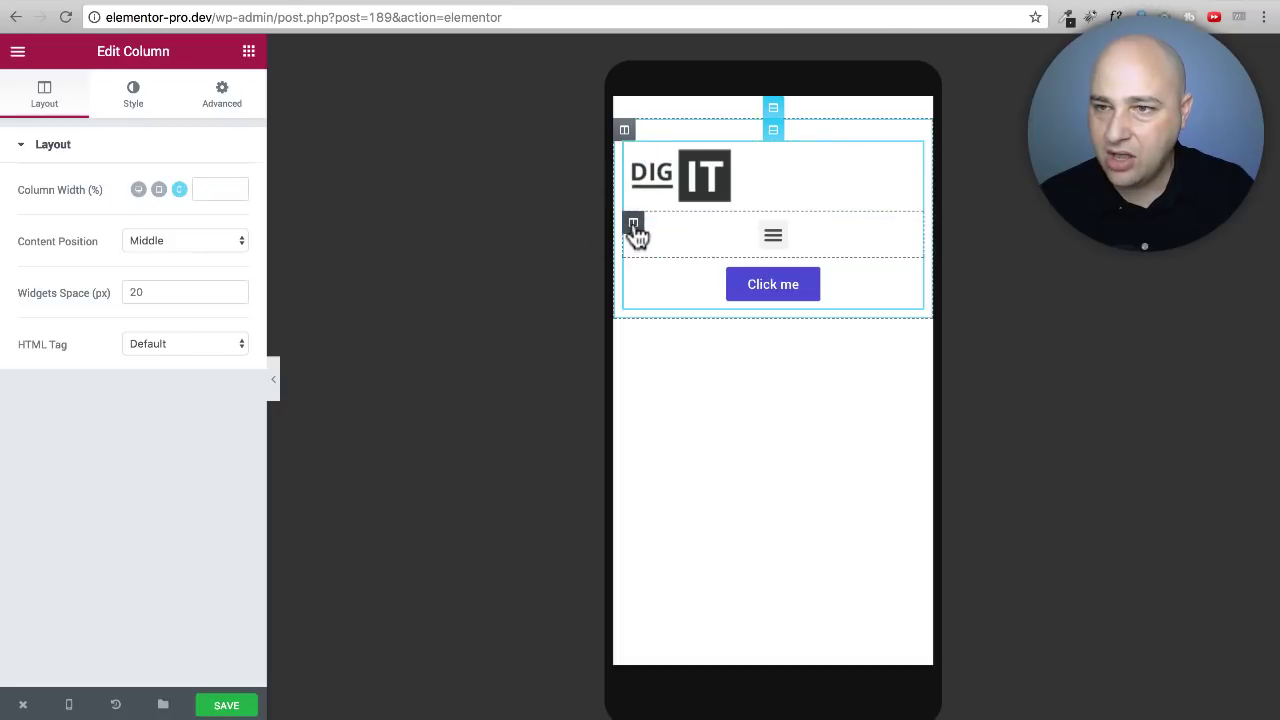
pyautogui.click(220, 188)
pyautogui.write('30')
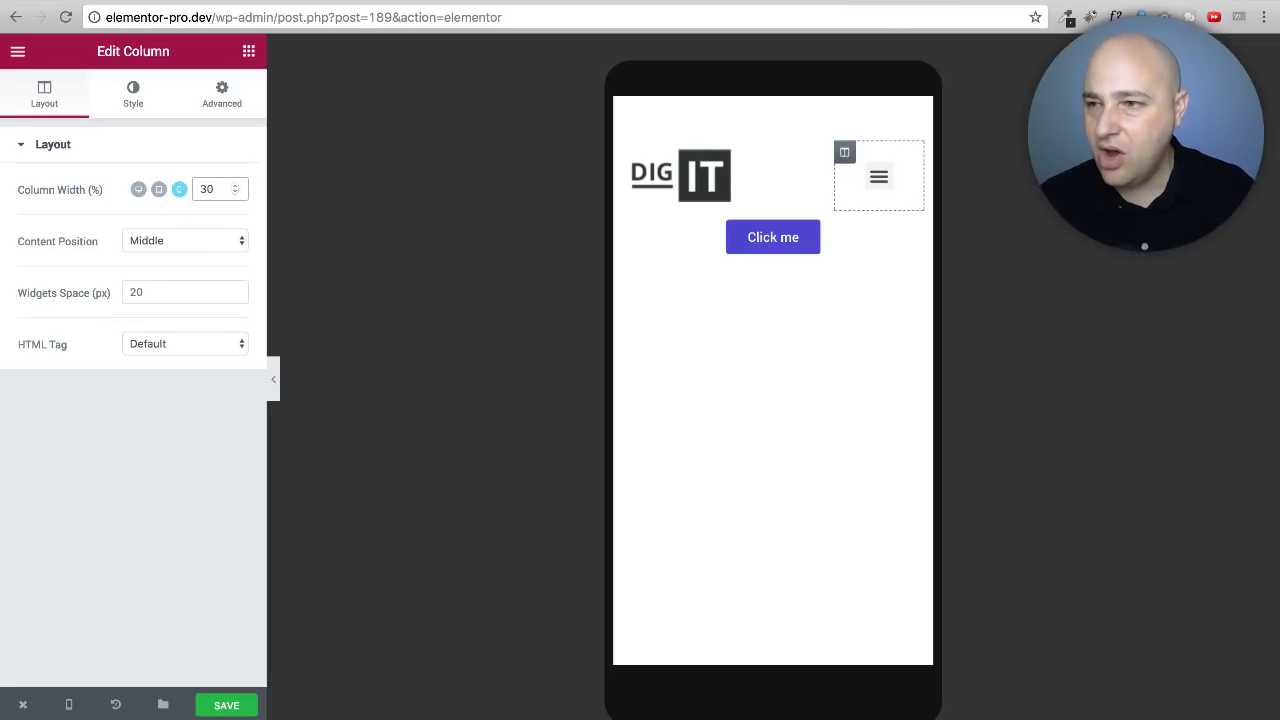
# Test opening and closing the mobile burger menu, and set its toggle alignment to Right.
pyautogui.click(876, 183)
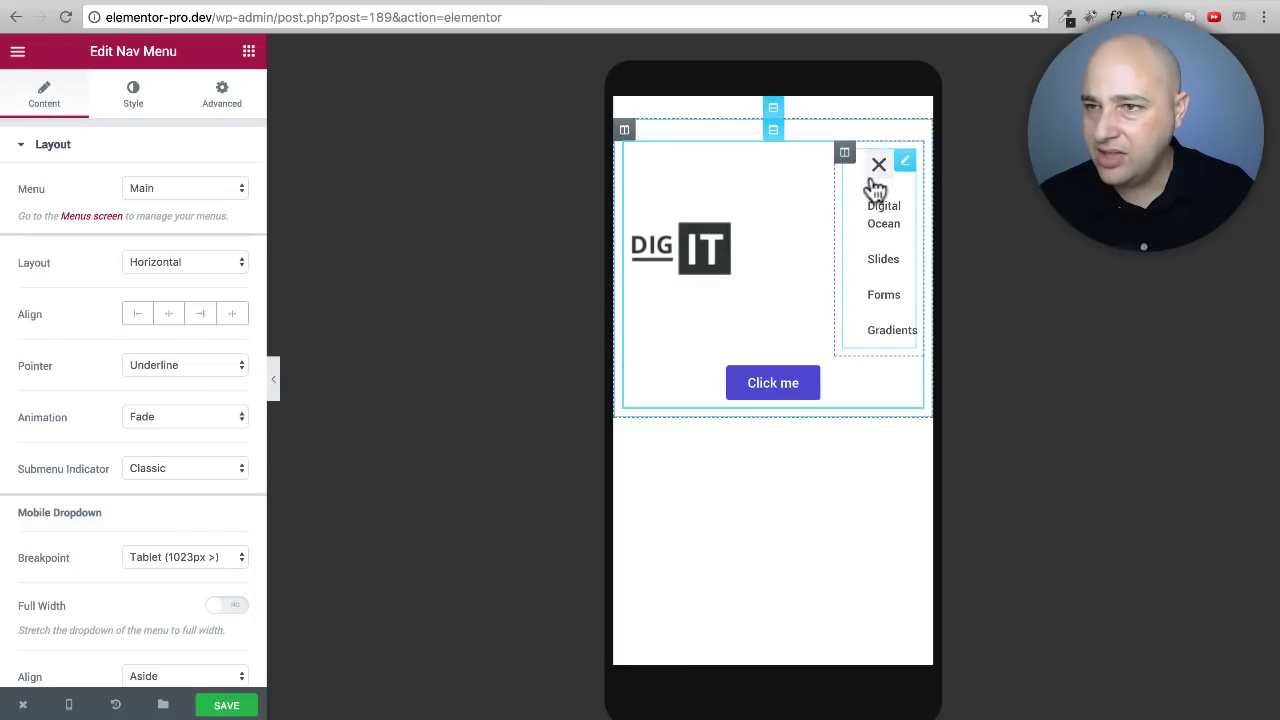
pyautogui.click(872, 183)
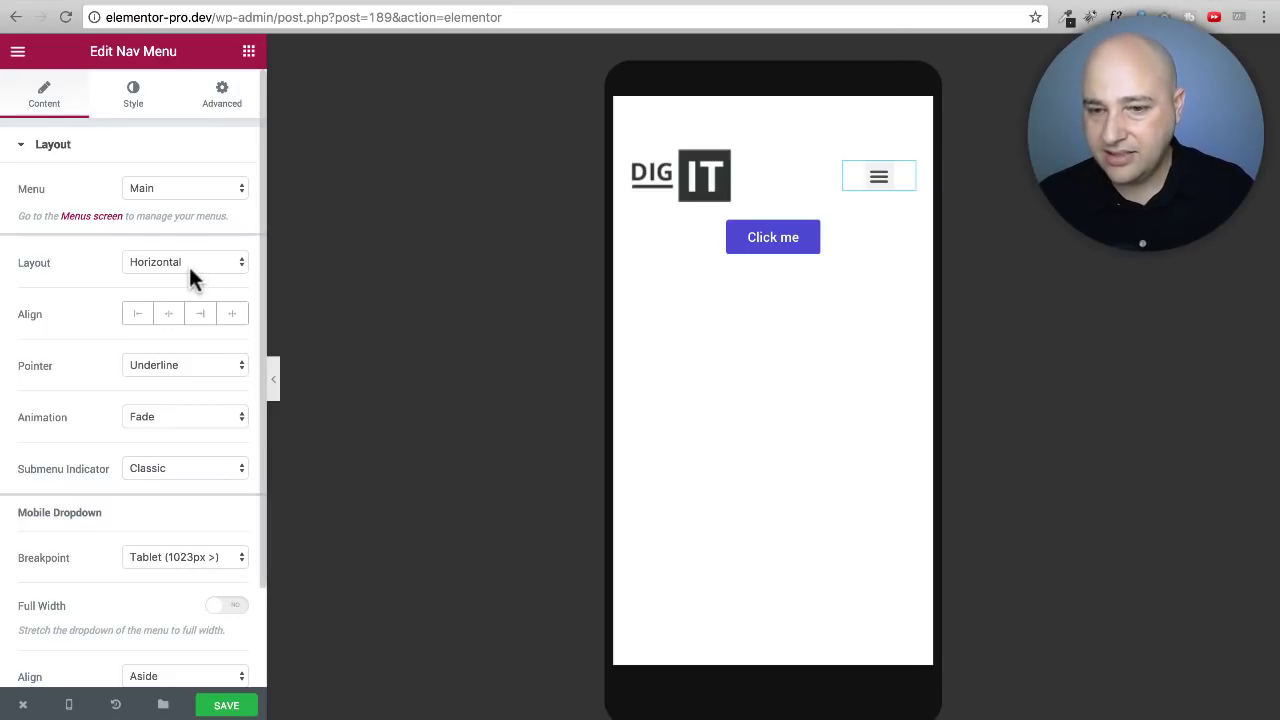
pyautogui.scroll(-2, 189, 268)
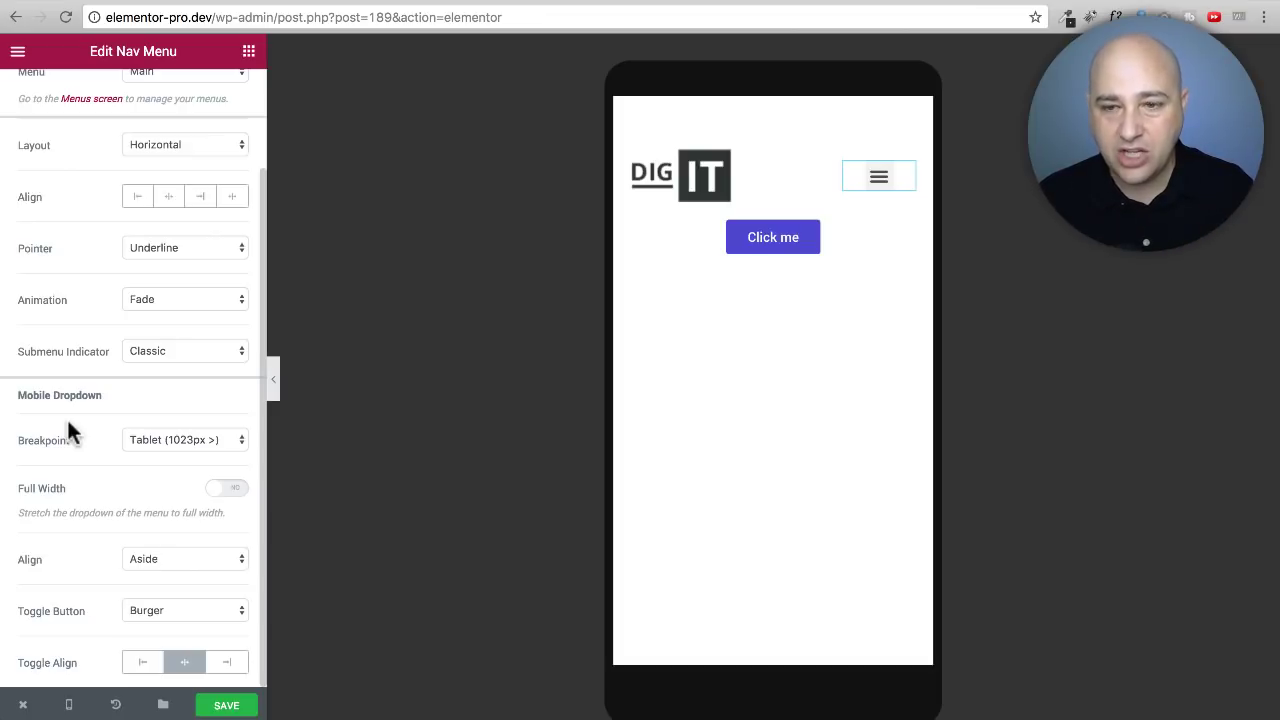
pyautogui.scroll(2, 75, 428)
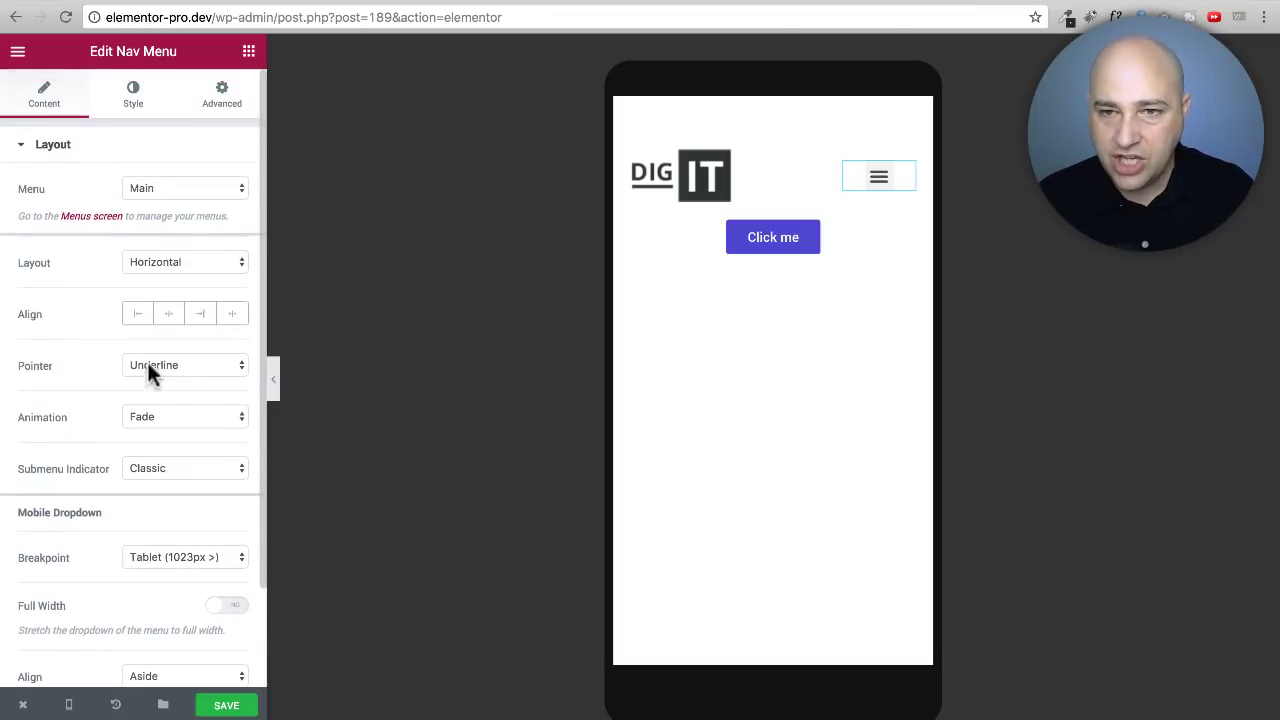
pyautogui.scroll(-2, 66, 415)
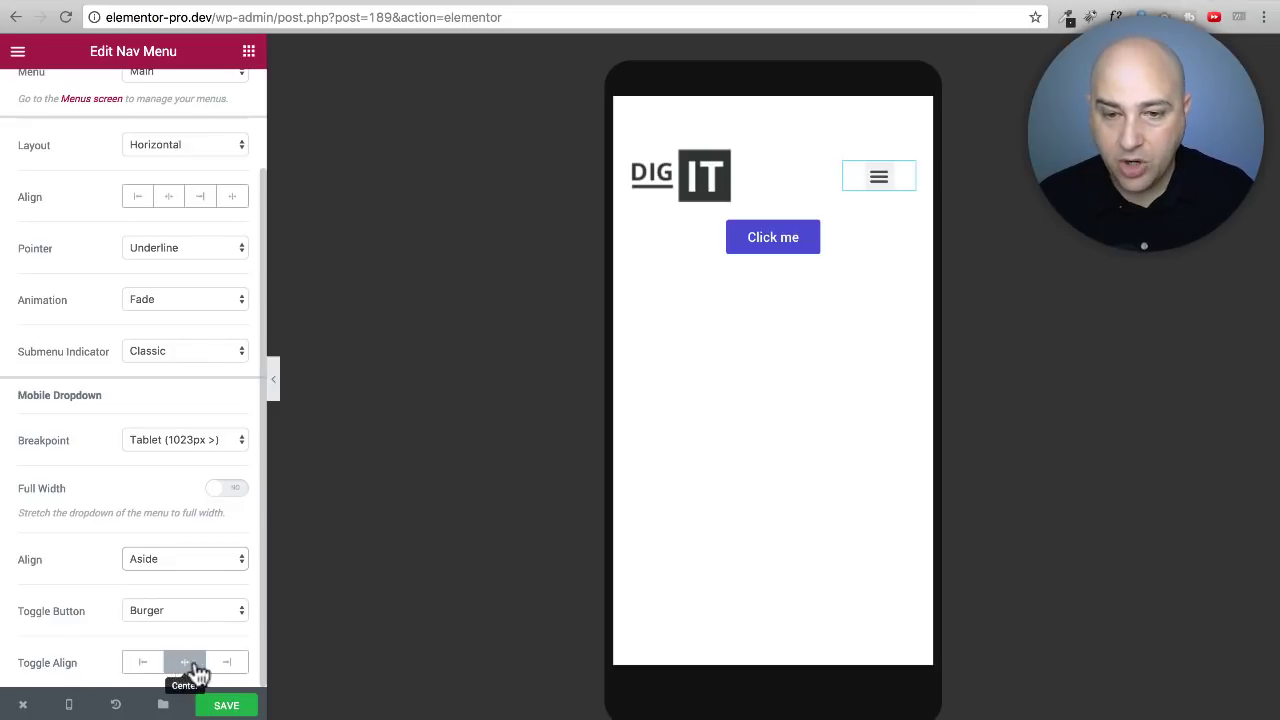
pyautogui.click(227, 663)
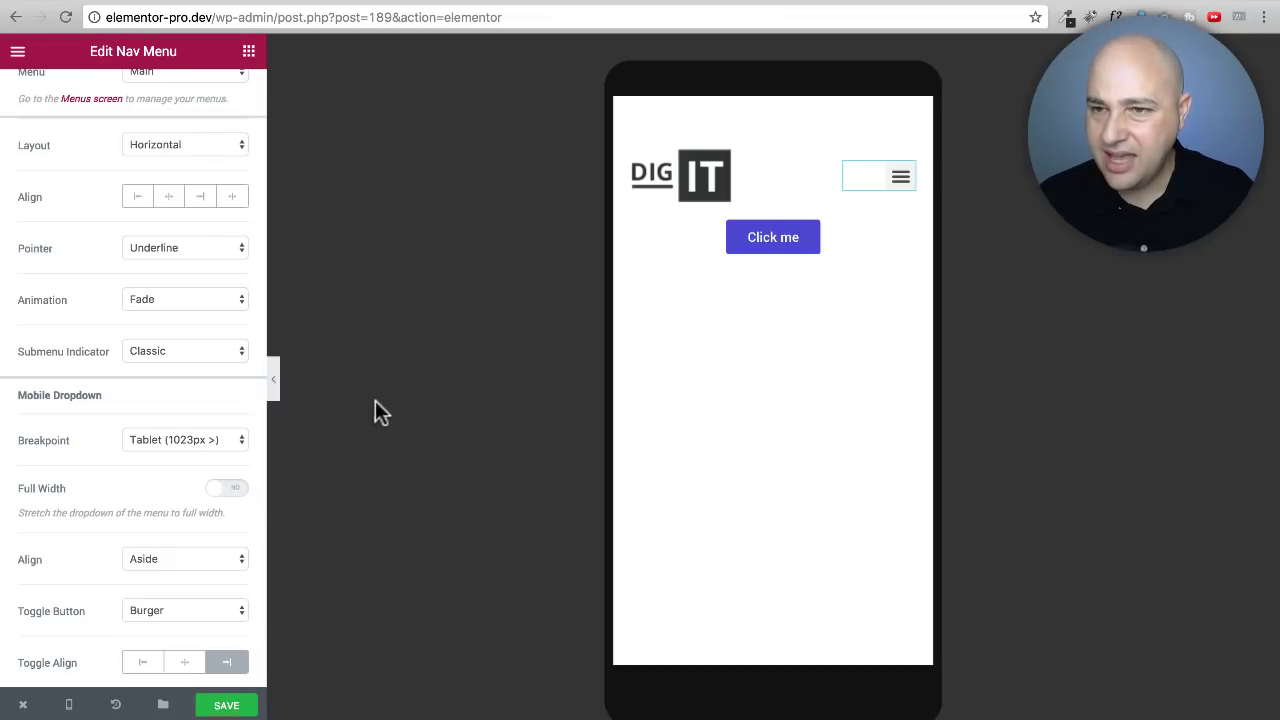
# Compare the header in the Desktop preview and the 360px Mobile preview.
pyautogui.click(70, 705)
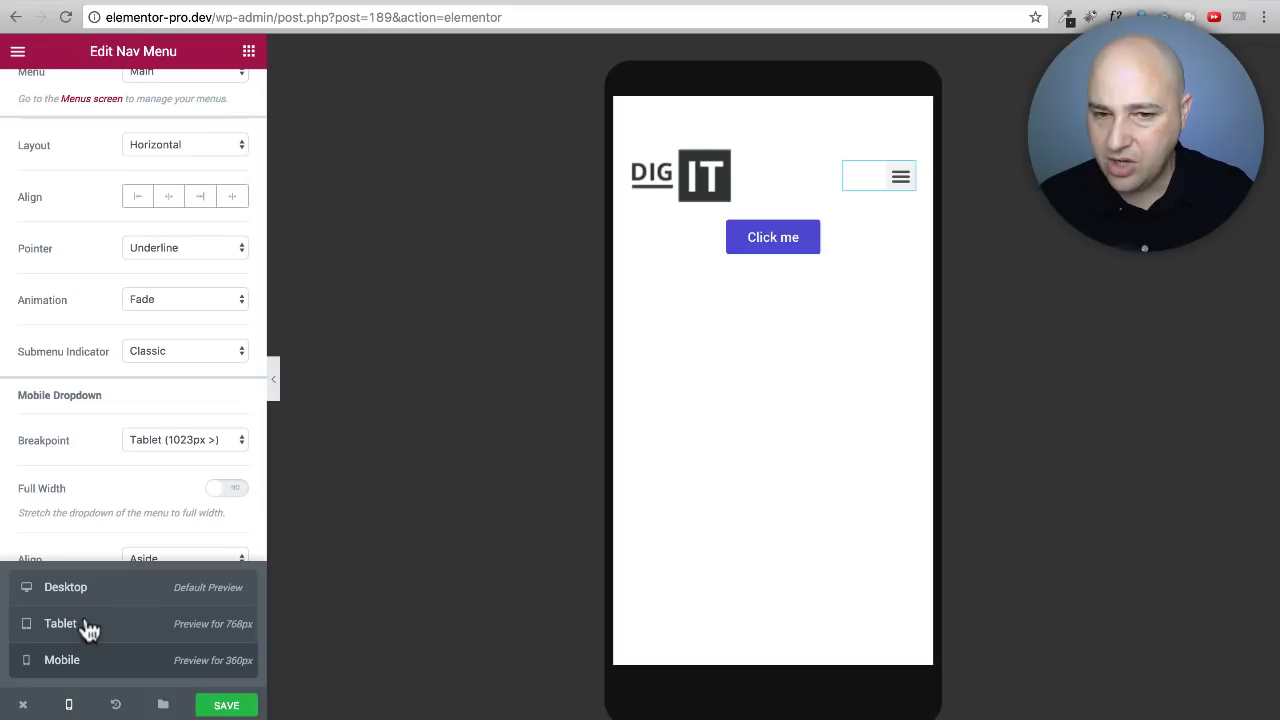
pyautogui.click(90, 598)
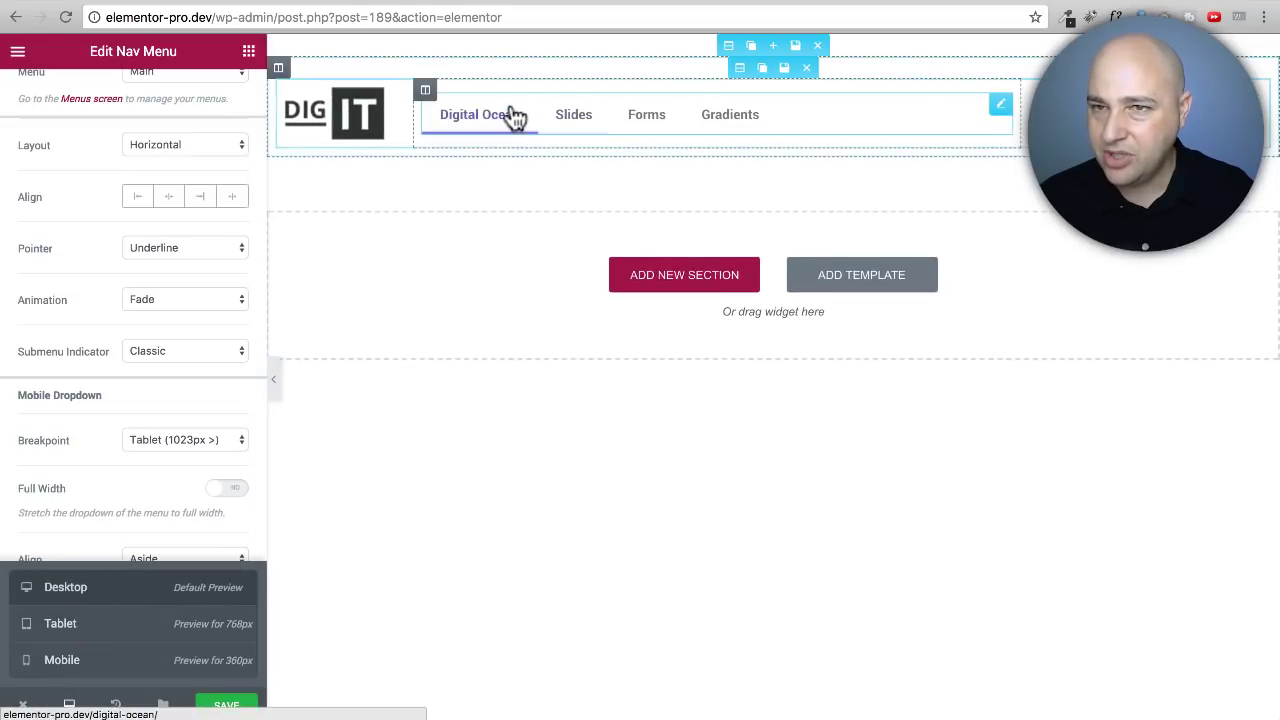
pyautogui.click(115, 655)
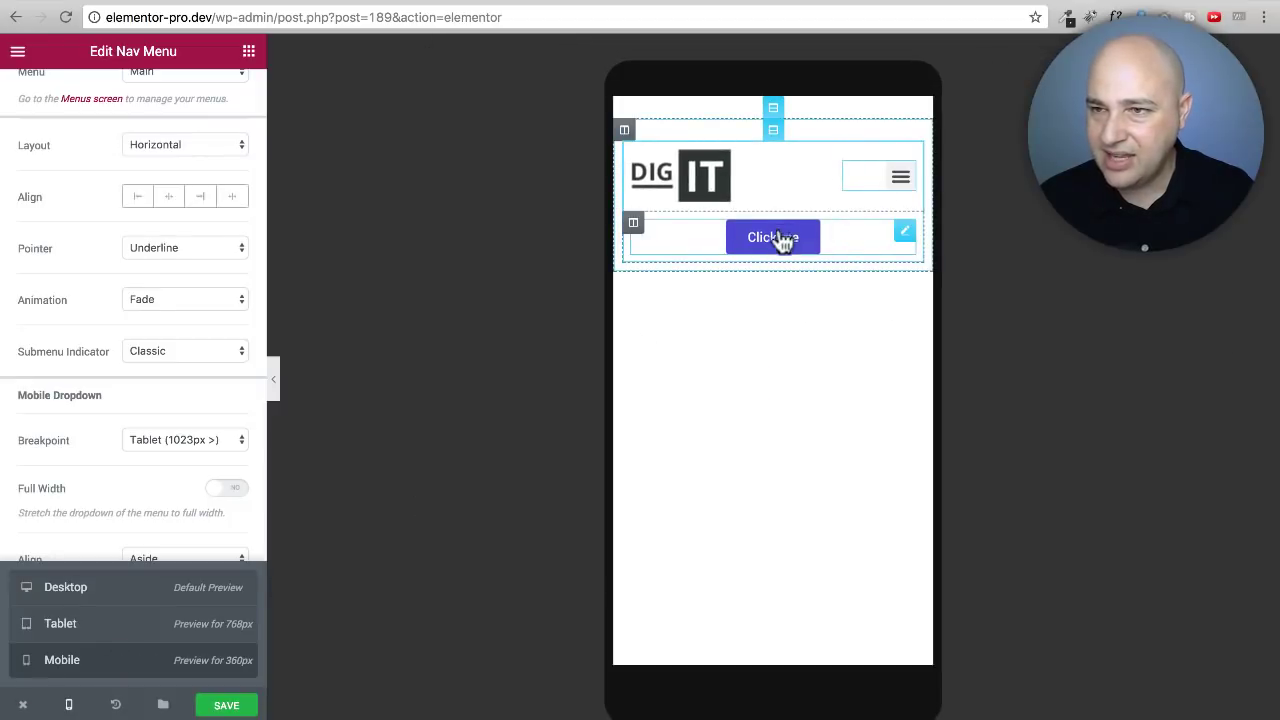
# Review the Click me button's advanced responsive visibility settings for desktop, tablet and mobile.
pyautogui.click(787, 248)
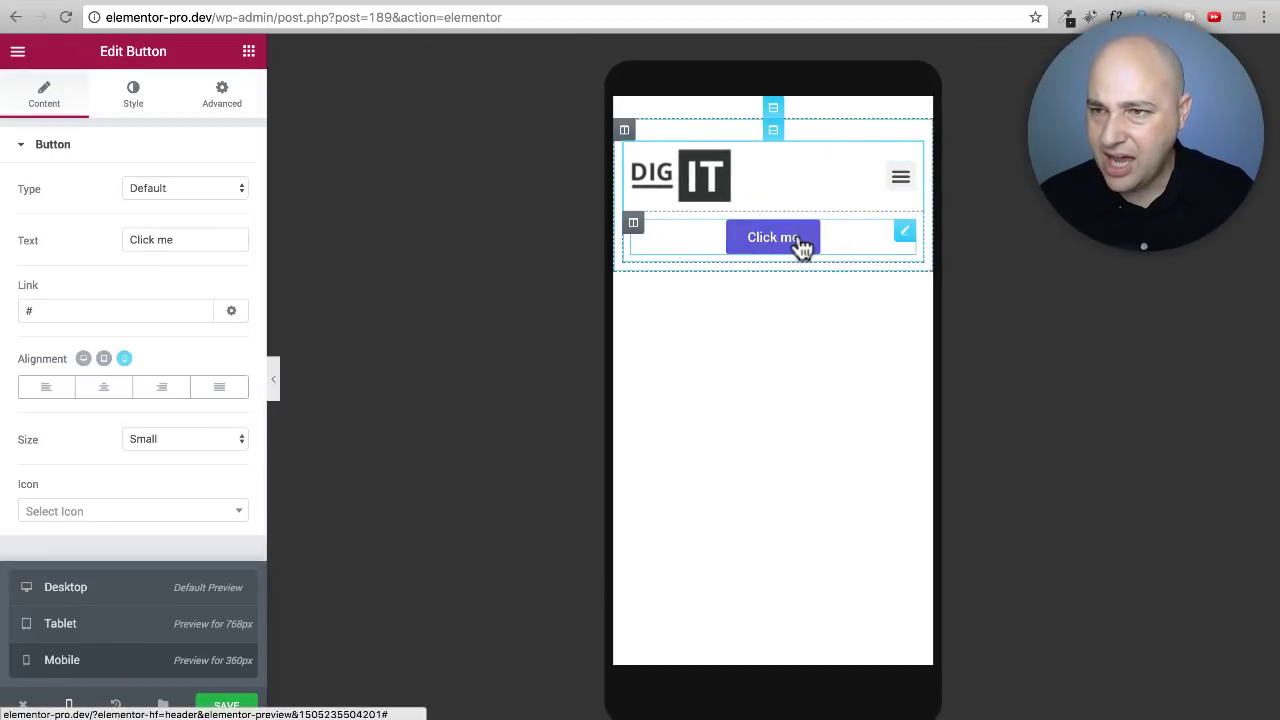
pyautogui.click(212, 108)
pyautogui.scroll(-3, 126, 430)
pyautogui.click(108, 626)
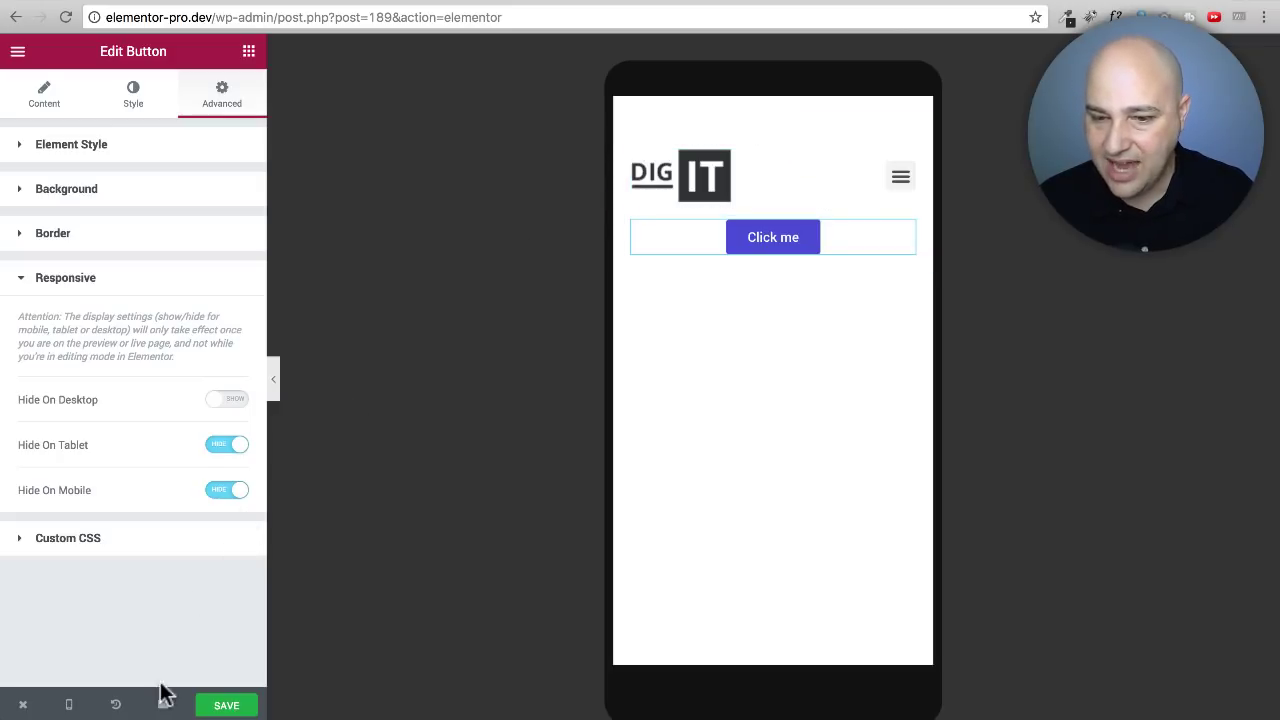
# Return to the Desktop preview and review the navigation menu's layout and mobile dropdown settings.
pyautogui.moveTo(69, 704)
pyautogui.click(71, 594)
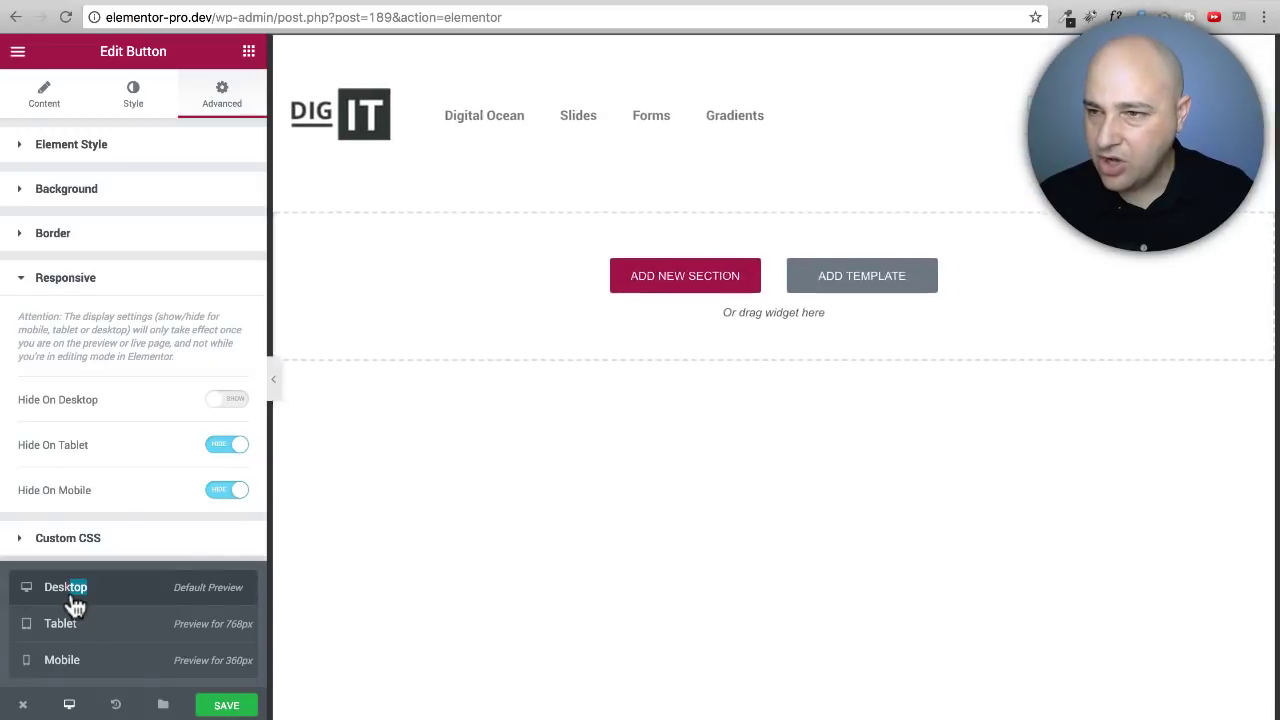
pyautogui.click(620, 120)
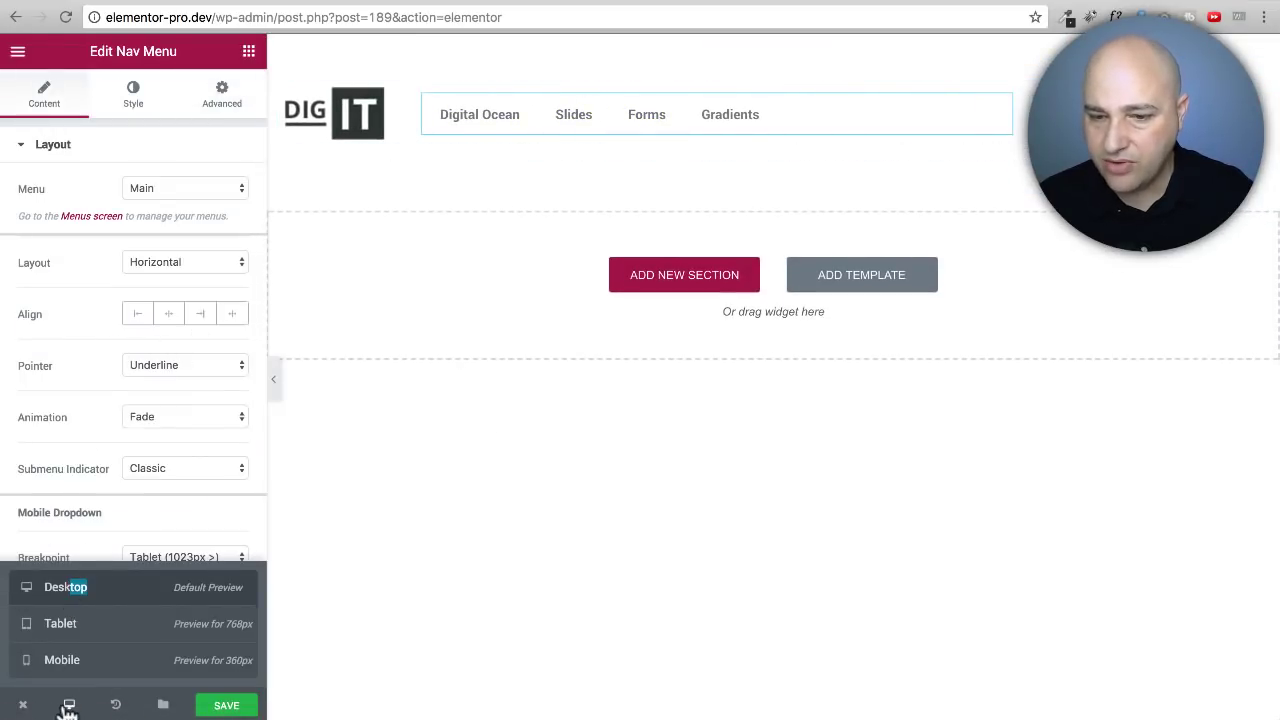
pyautogui.scroll(-2, 102, 381)
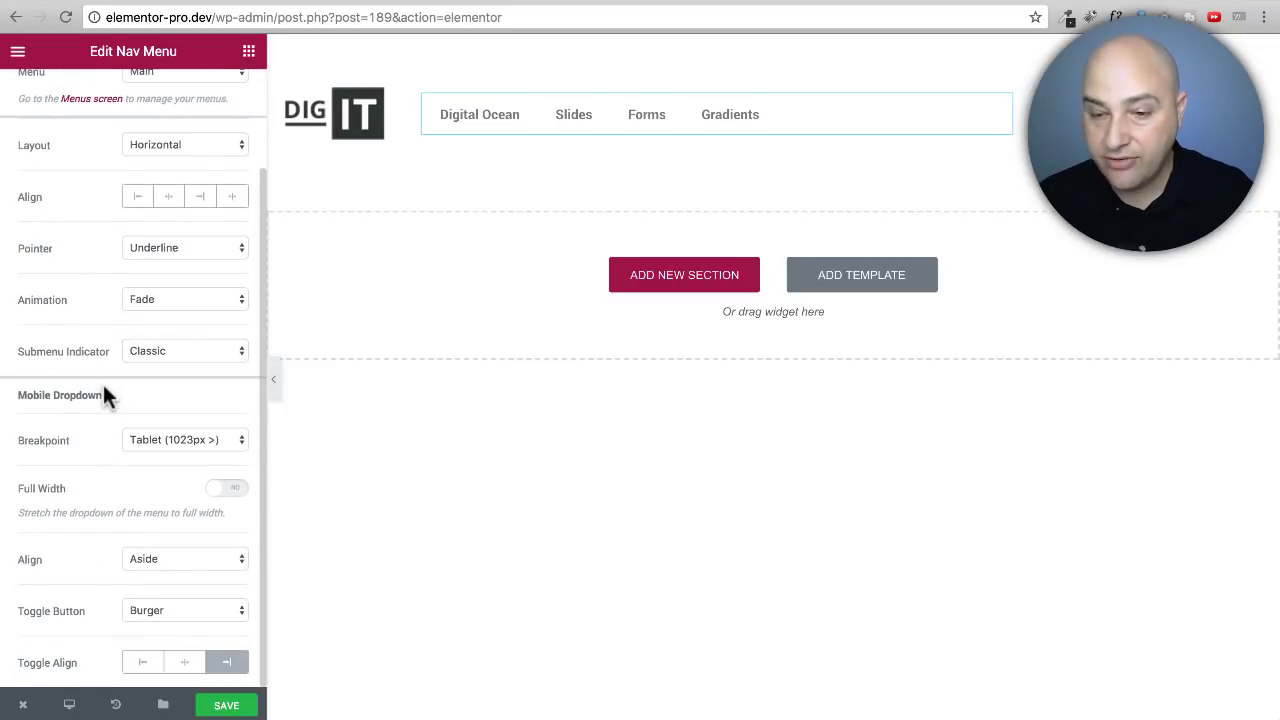
pyautogui.scroll(2, 100, 240)
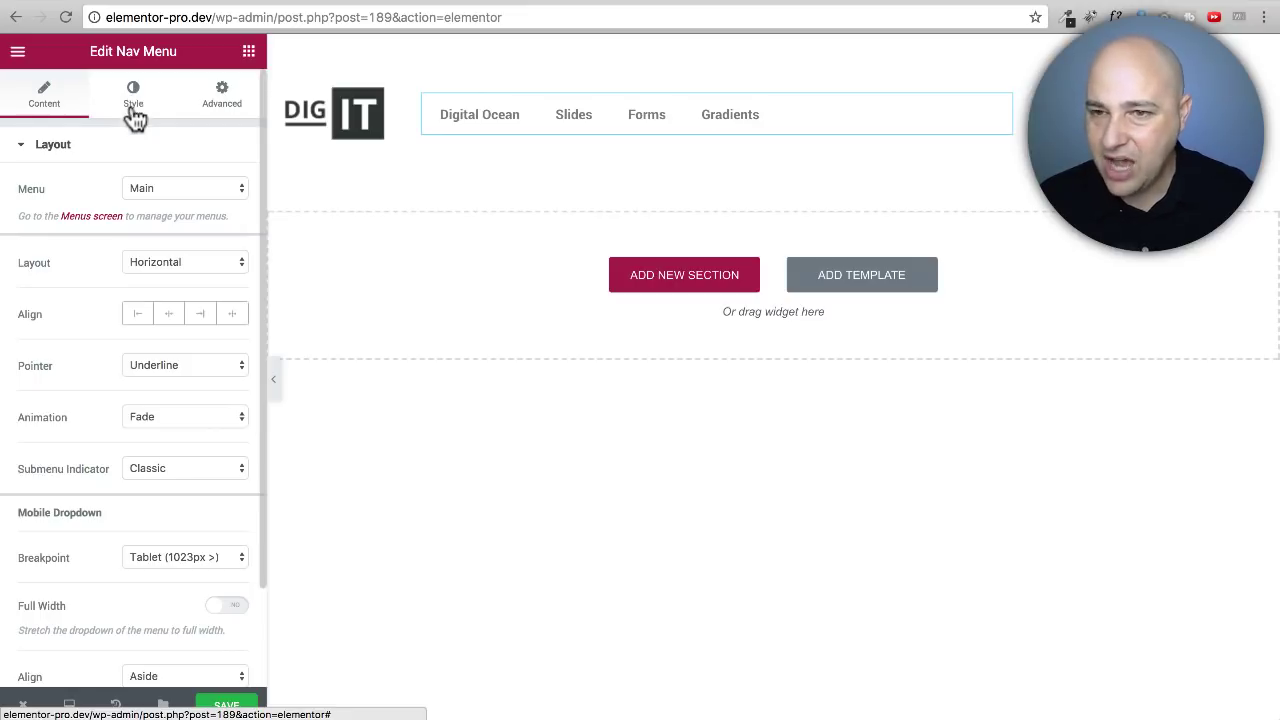
# Save the header and reload the live homepage to load it there.
pyautogui.click(226, 706)
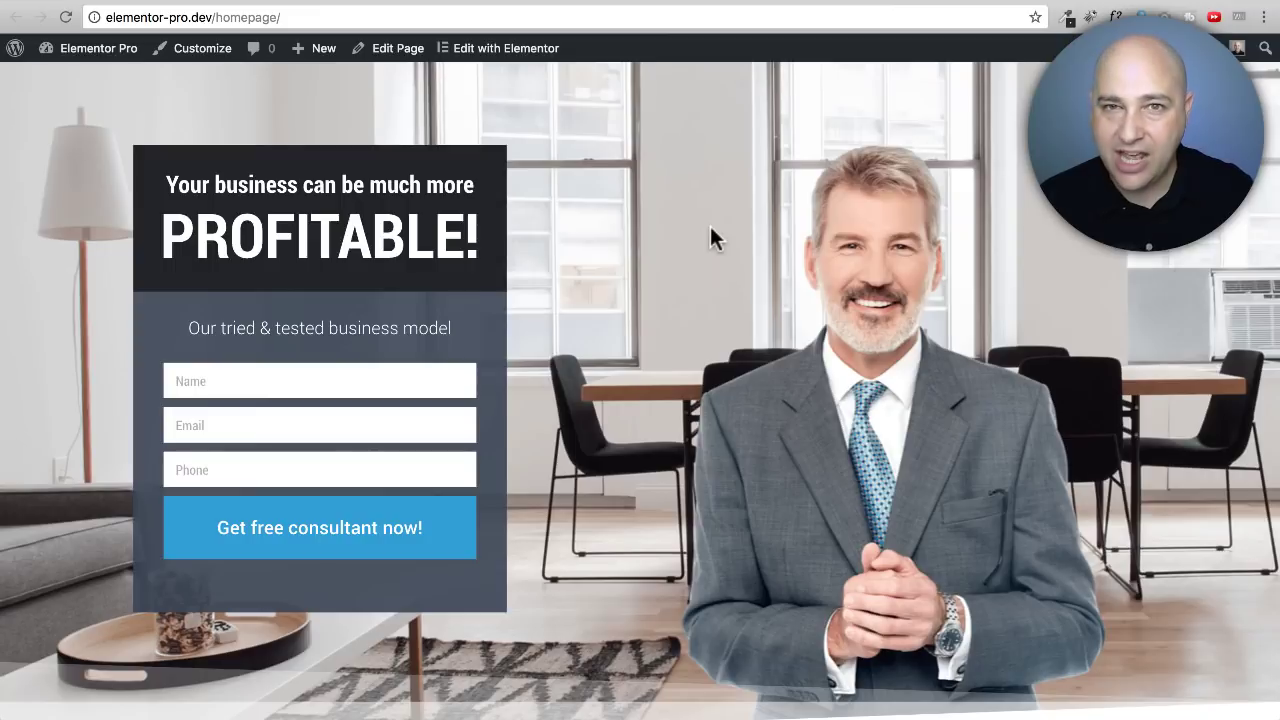
pyautogui.moveTo(124, 54)
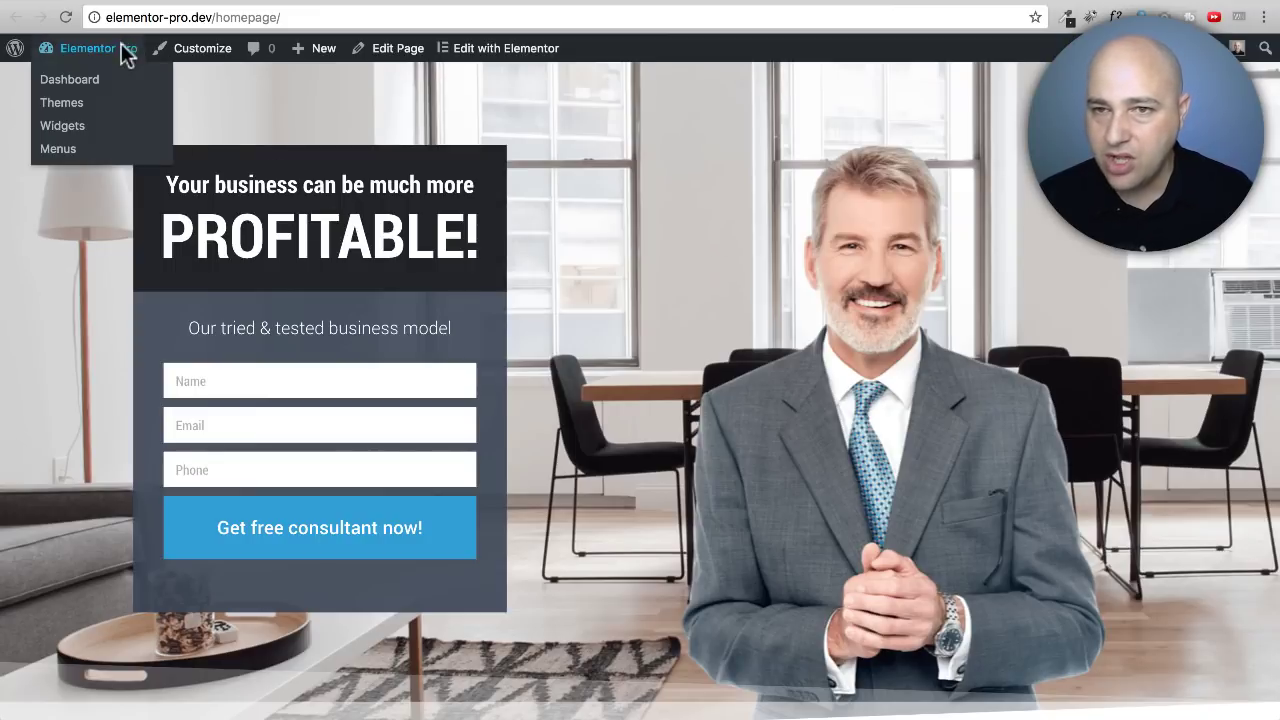
pyautogui.click(65, 17)
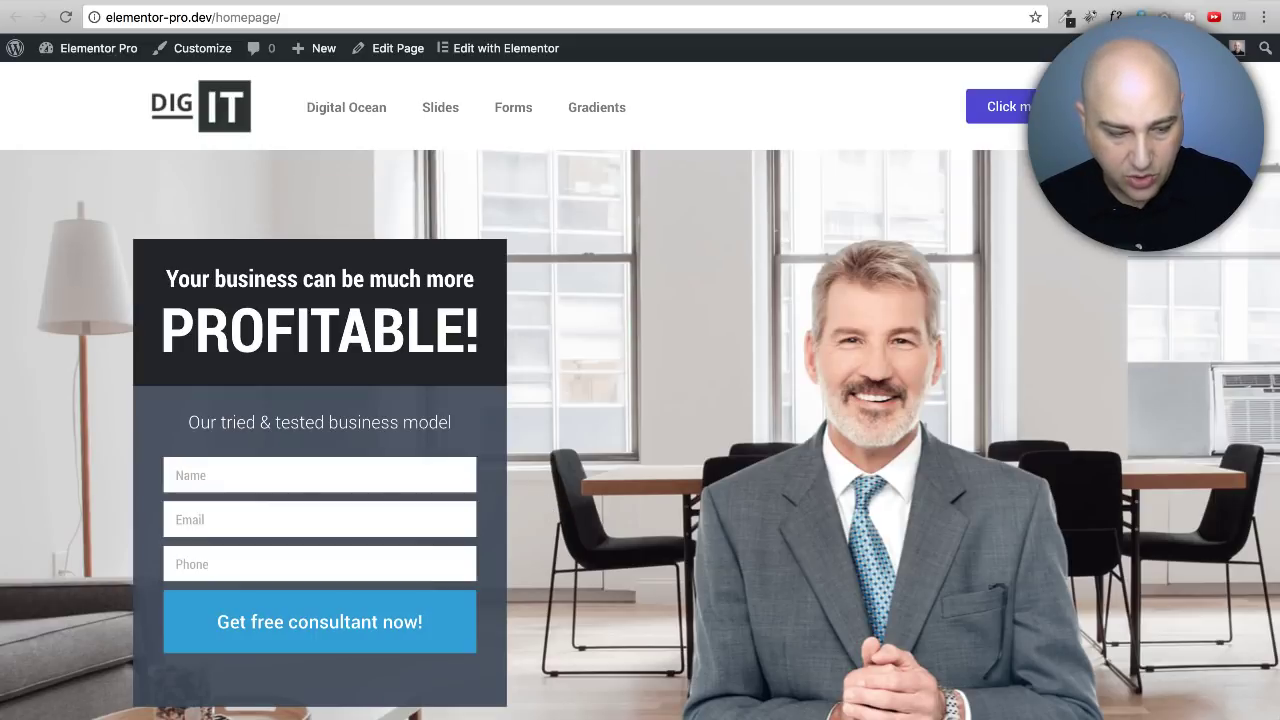
# Switch to Safari's responsive design view and check the homepage header on iPhone SE, iPhone 6s and iPhone 6s Plus.
pyautogui.press('super+Tab')
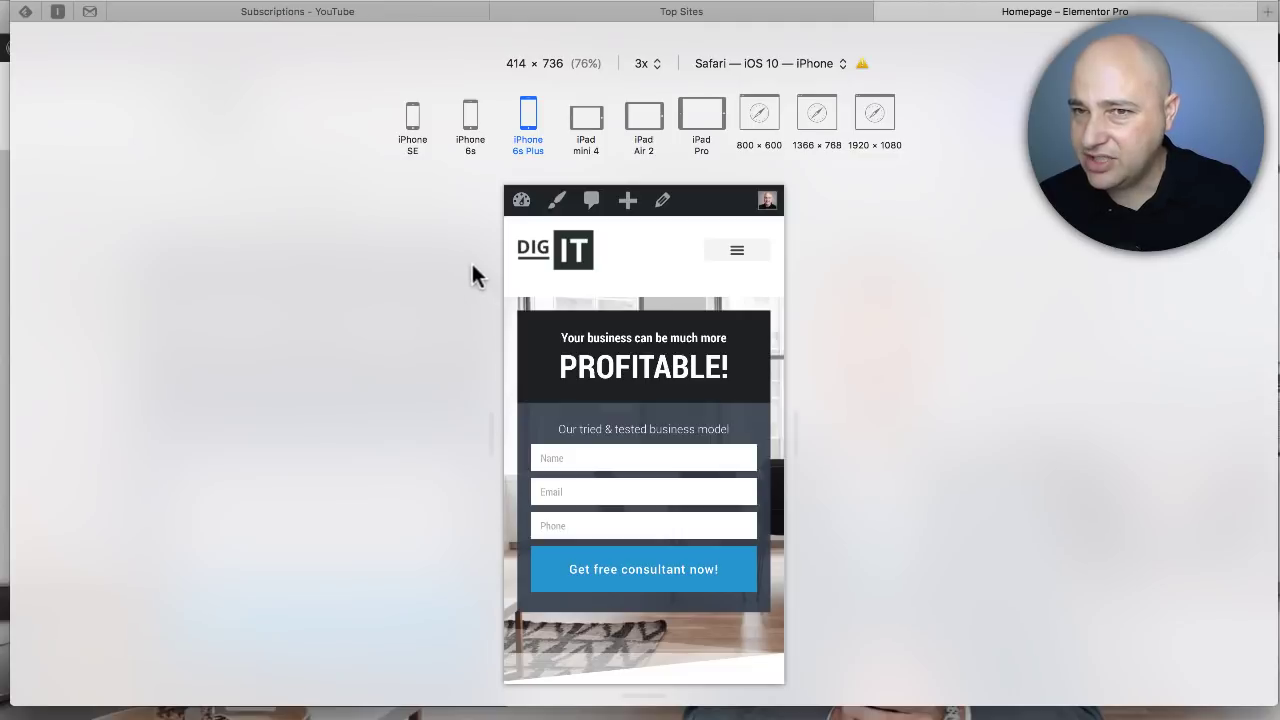
pyautogui.click(413, 120)
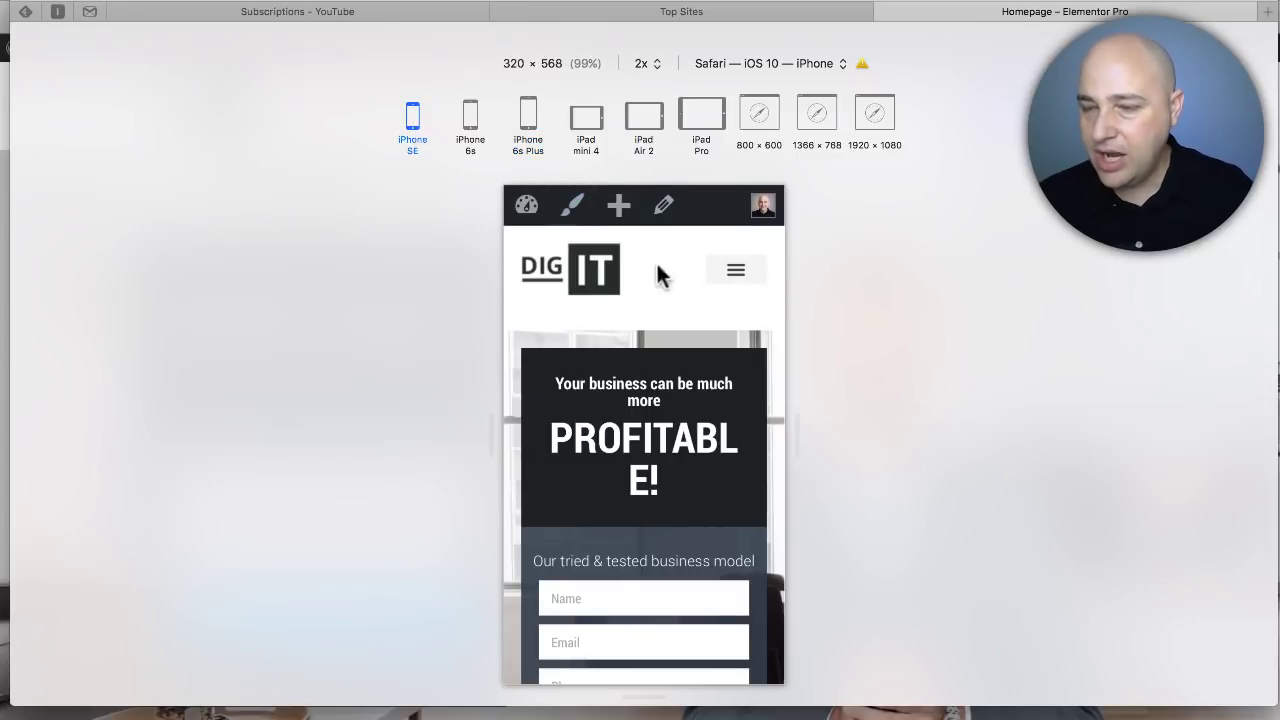
pyautogui.click(470, 118)
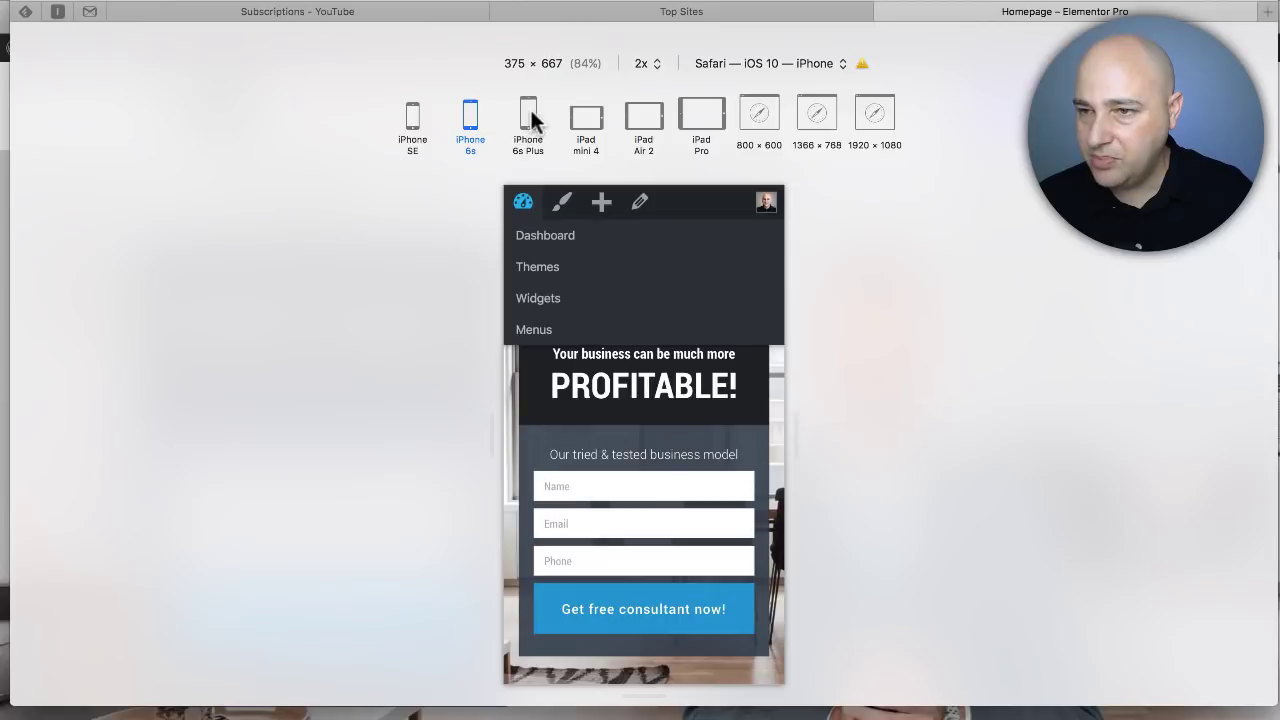
pyautogui.click(529, 118)
pyautogui.click(374, 212)
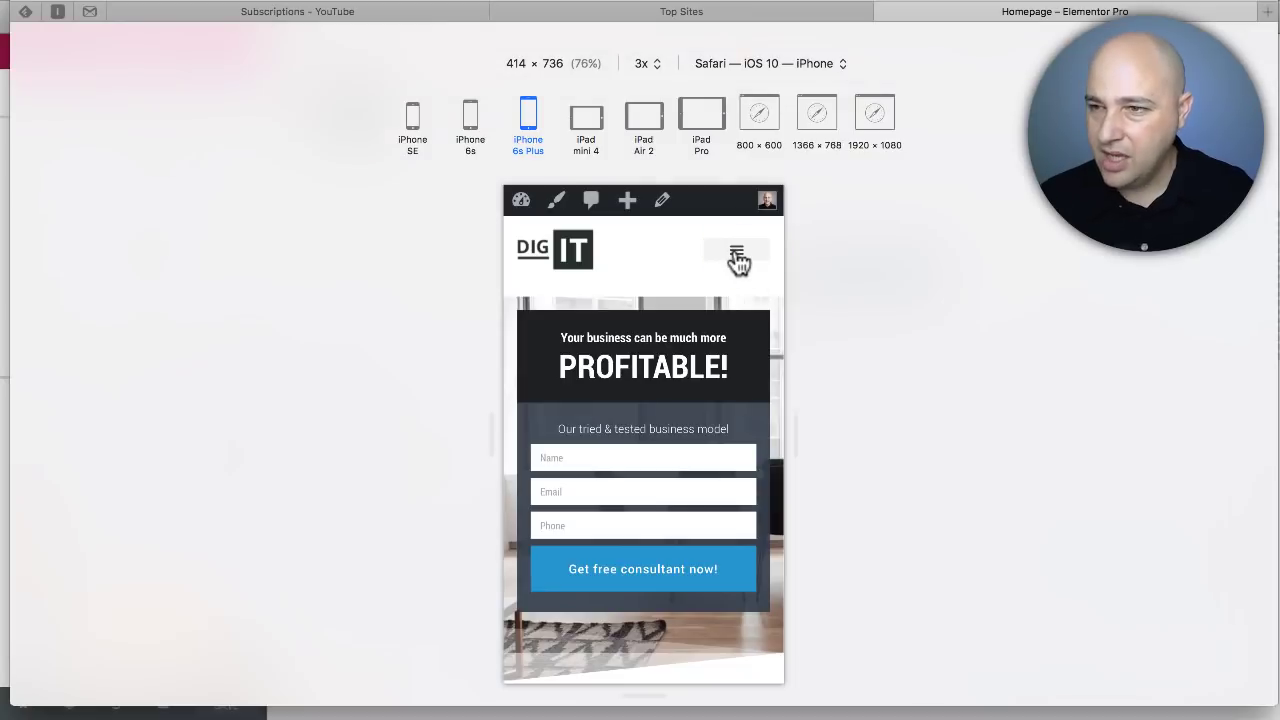
# Test opening and closing the burger menu on the iPhone 6s Plus homepage view, and return to the Elementor editor.
pyautogui.click(737, 252)
pyautogui.click(738, 244)
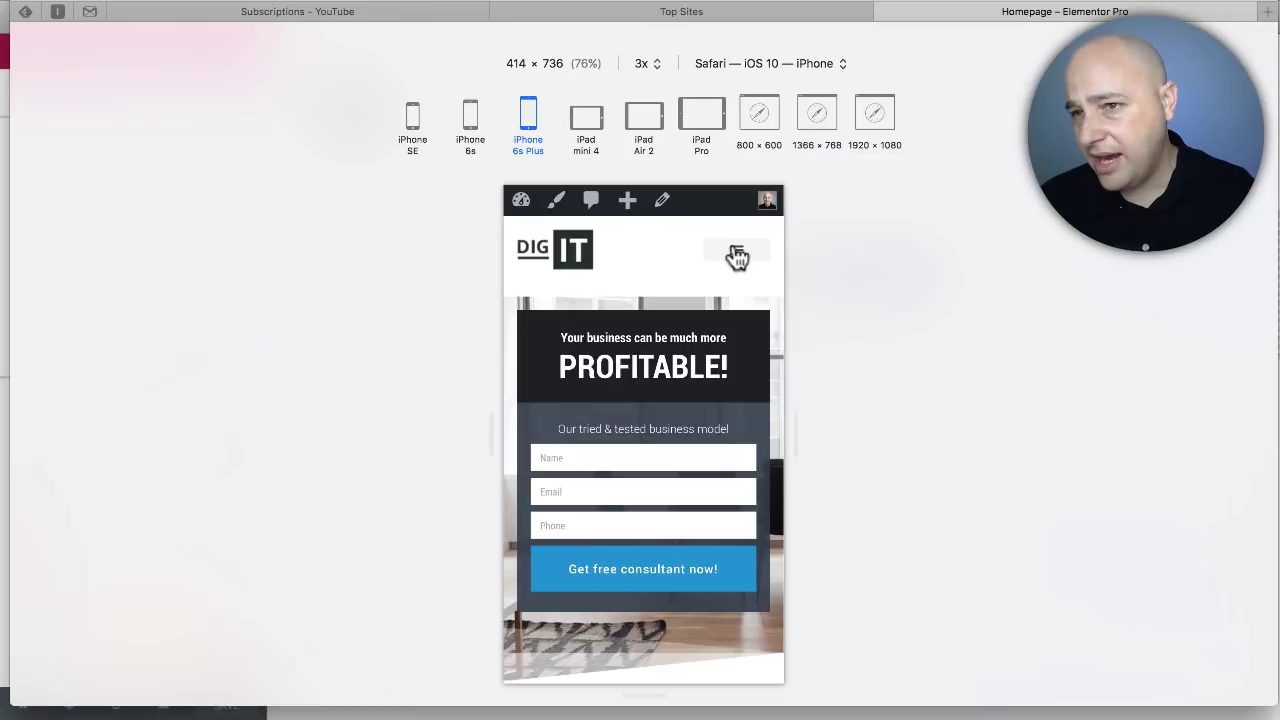
pyautogui.click(737, 254)
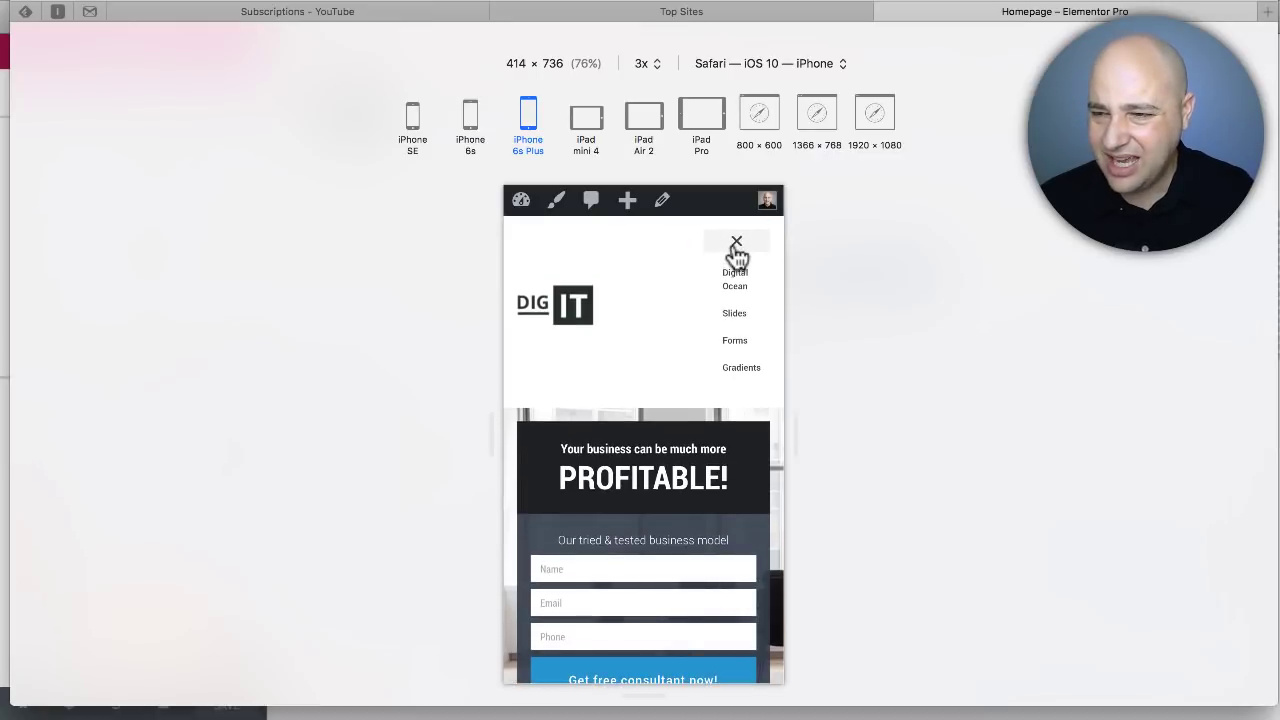
pyautogui.click(737, 250)
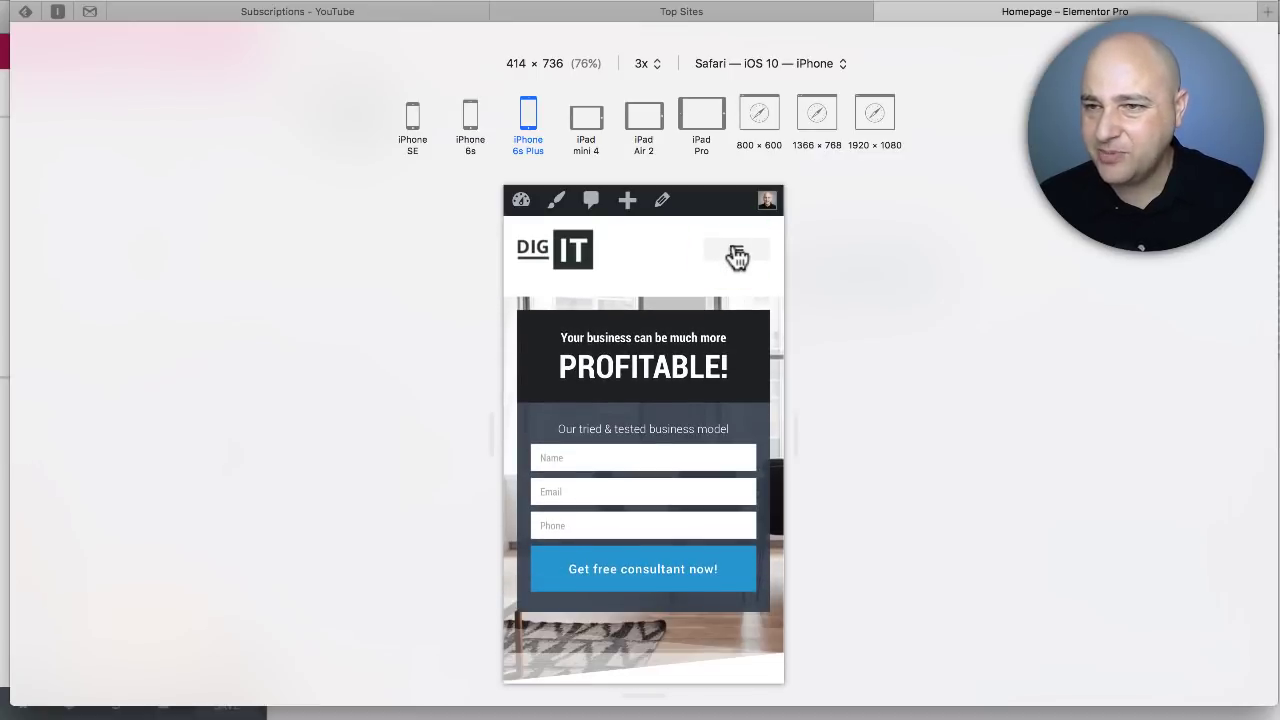
pyautogui.click(737, 254)
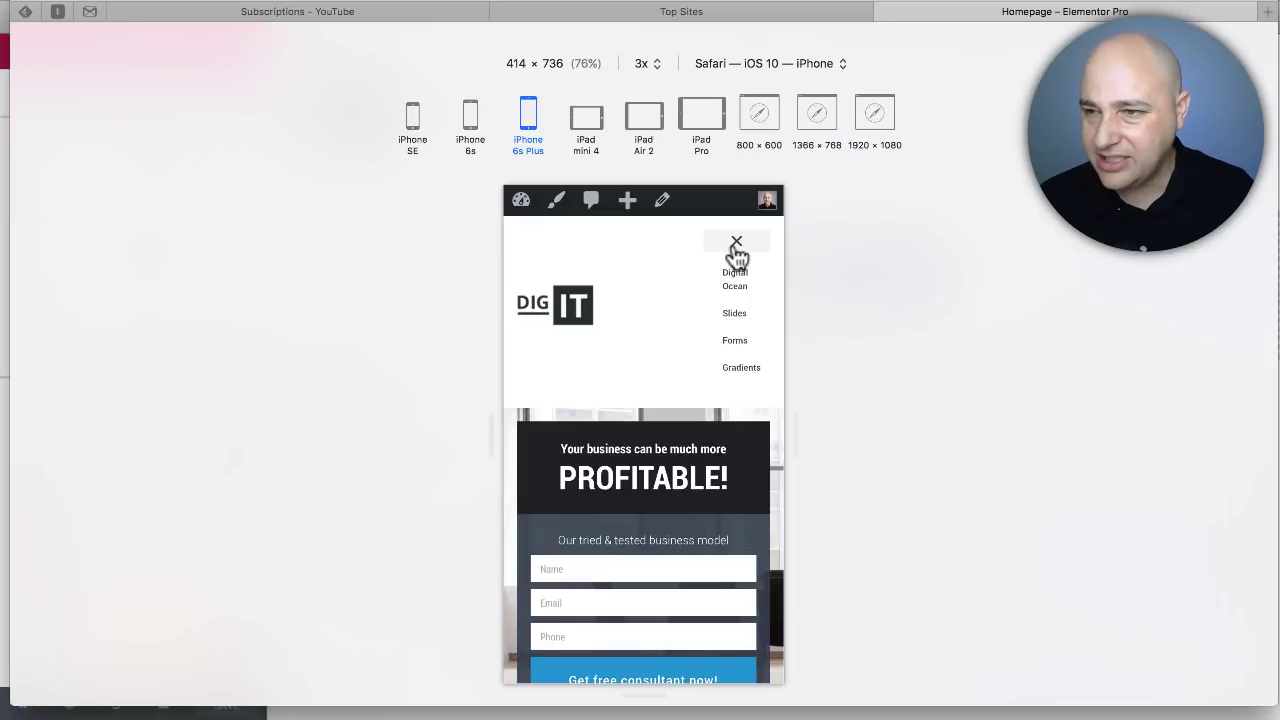
pyautogui.click(737, 250)
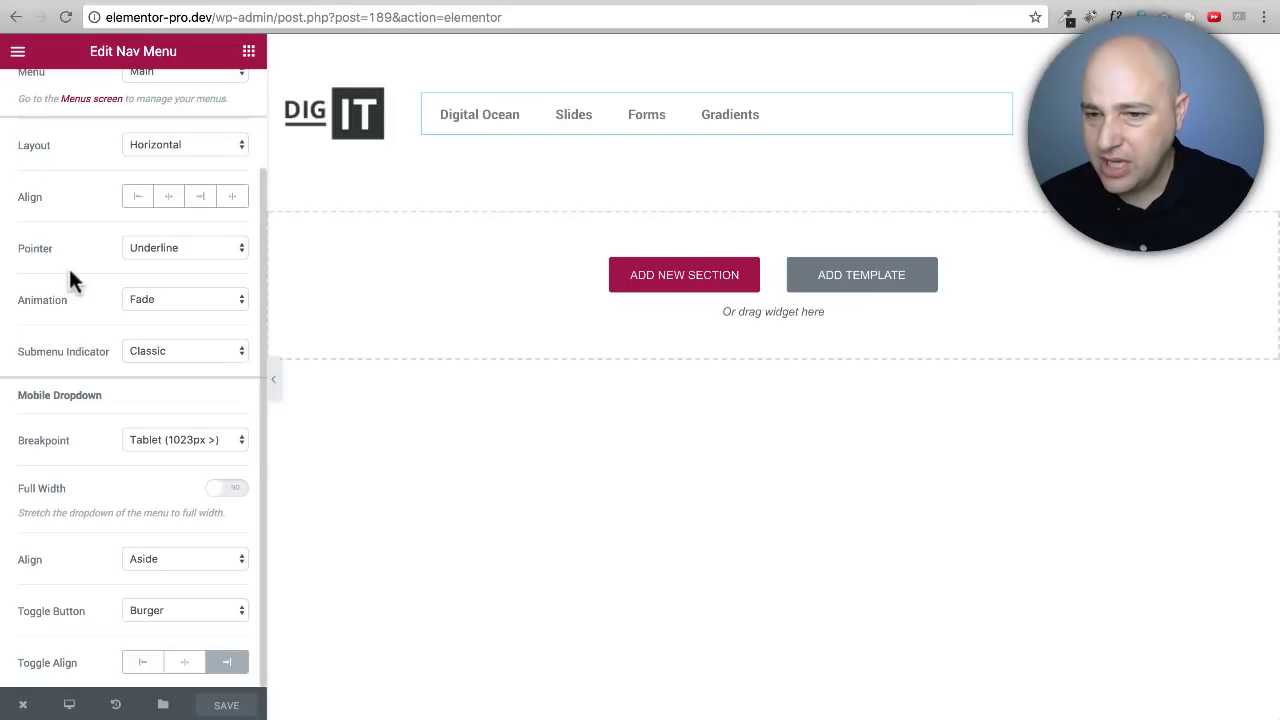
# Enable Full Width for the navigation menu's mobile dropdown and save the header.
pyautogui.click(229, 492)
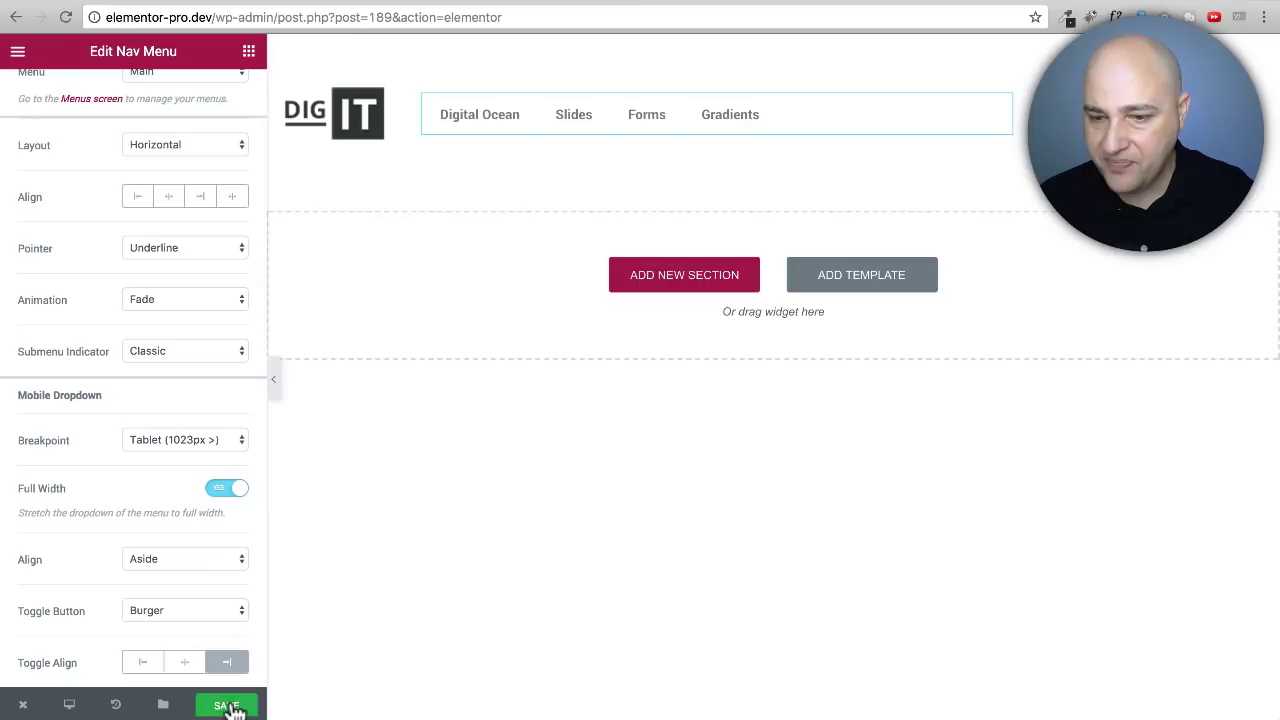
pyautogui.click(233, 706)
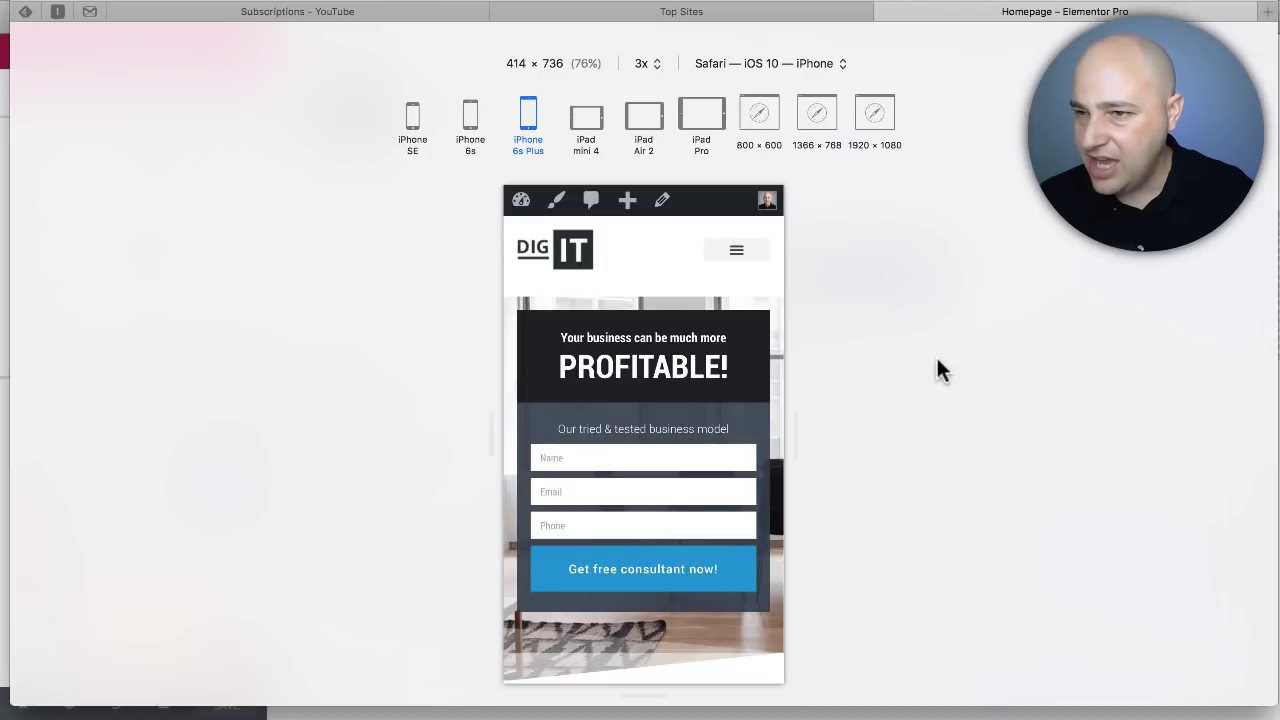
pyautogui.click(741, 254)
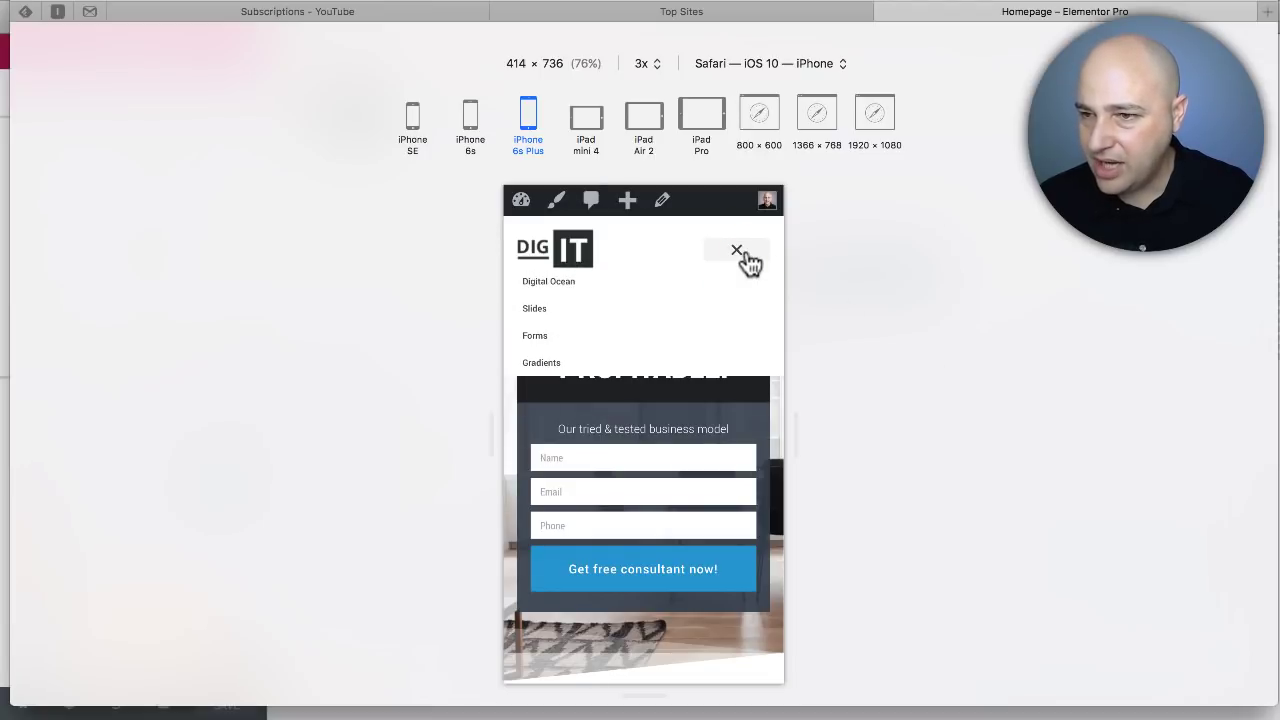
pyautogui.click(741, 254)
pyautogui.click(741, 254)
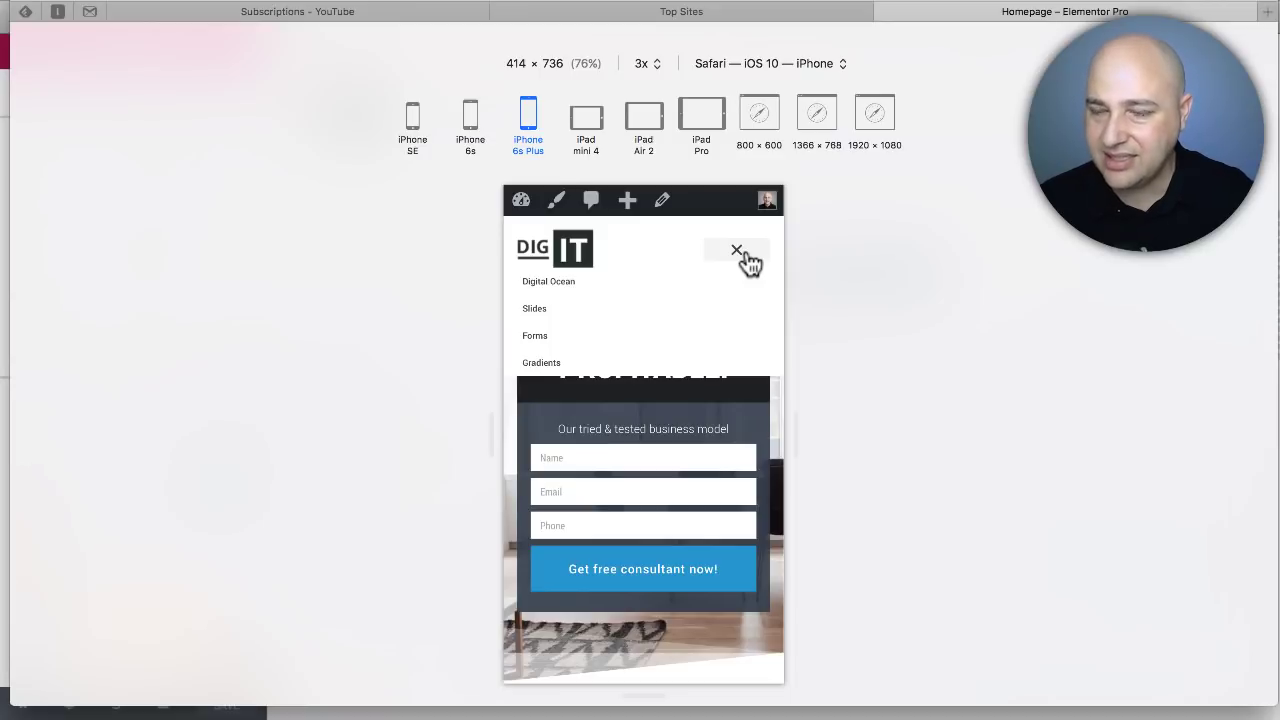
pyautogui.click(746, 262)
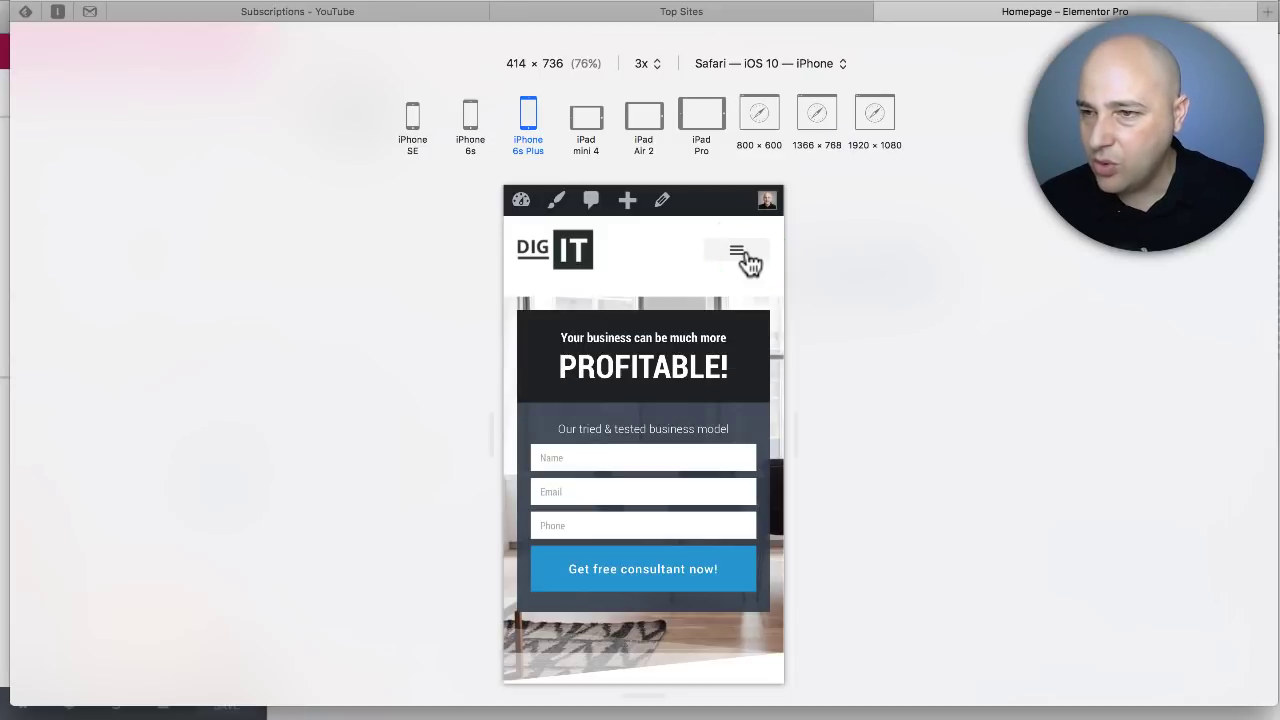
pyautogui.click(746, 263)
pyautogui.click(746, 263)
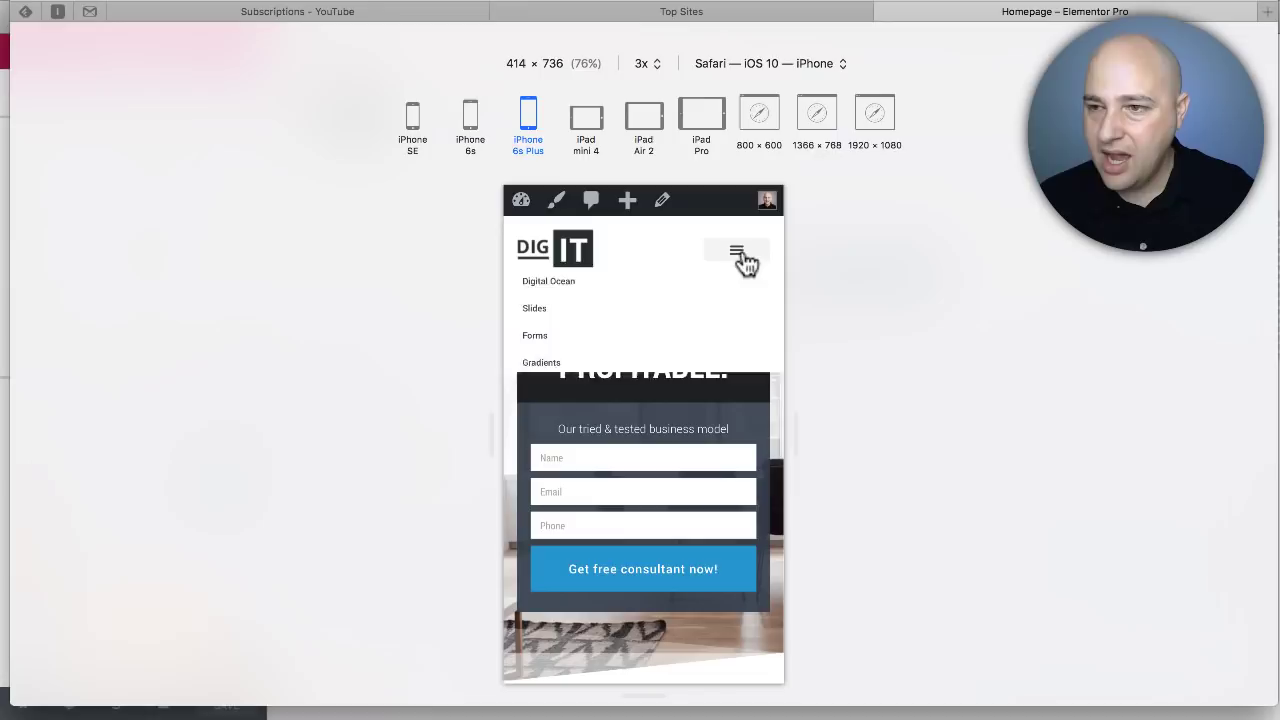
pyautogui.click(5, 282)
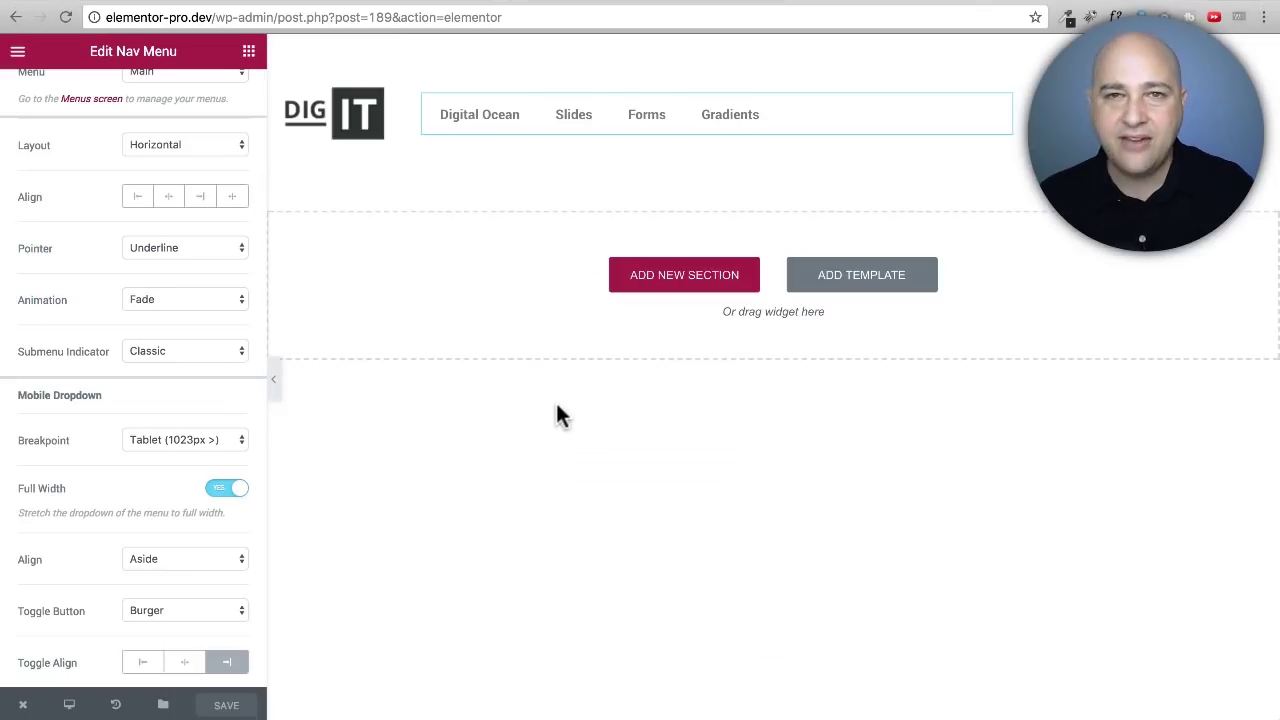